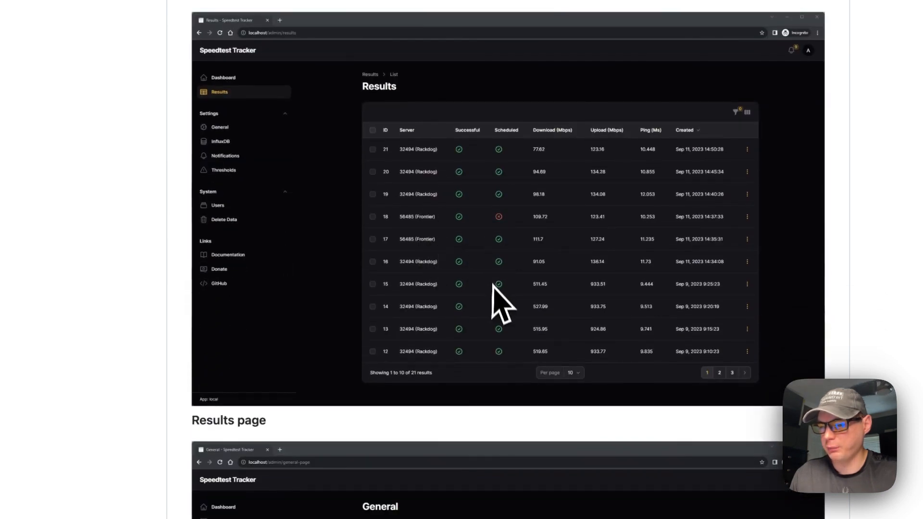
# Look through the Speedtest Tracker README, including its screenshots and introduction
pyautogui.scroll(-8, 492, 280)
pyautogui.scroll(18, 426, 343)
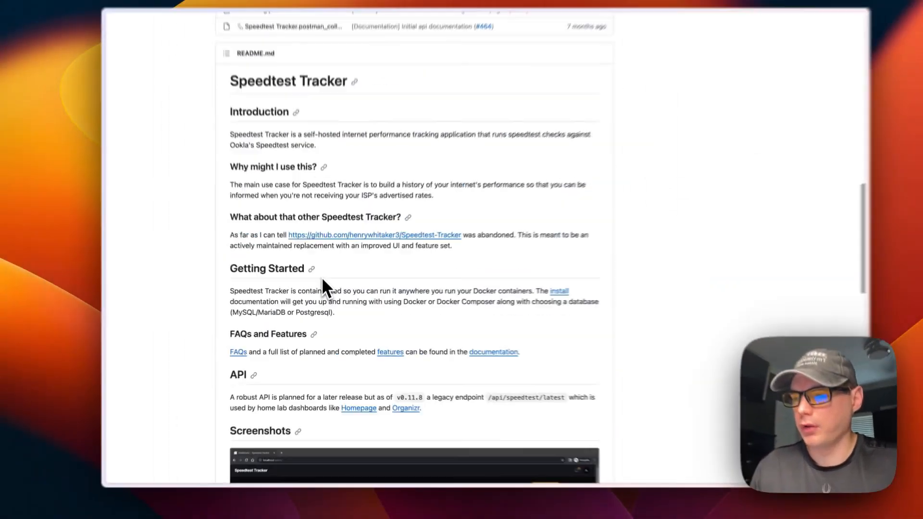
pyautogui.scroll(20, 320, 291)
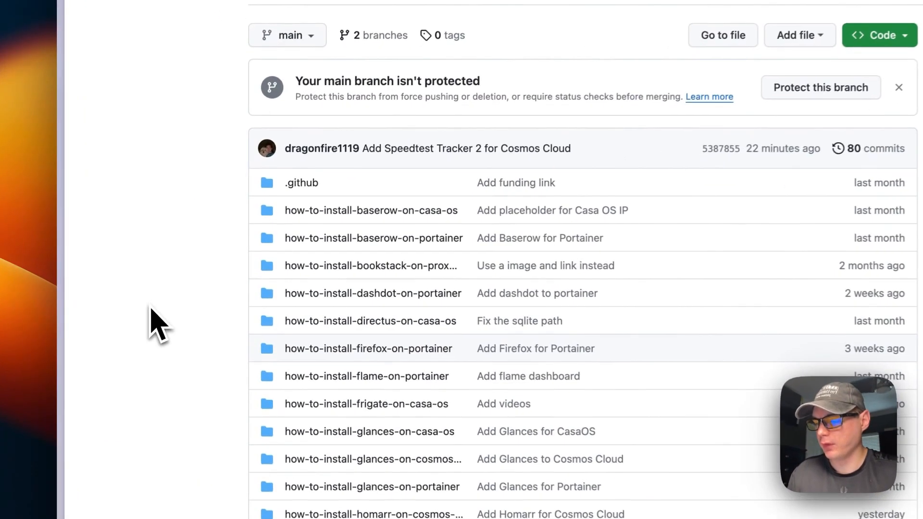
# Open docker-compose-speedtest-tracker-2.yml from the how-to-install-speedtest-tracker-2-on-cosmos-cloud folder of the big-bear-video-assets repository
pyautogui.scroll(-20, 158, 324)
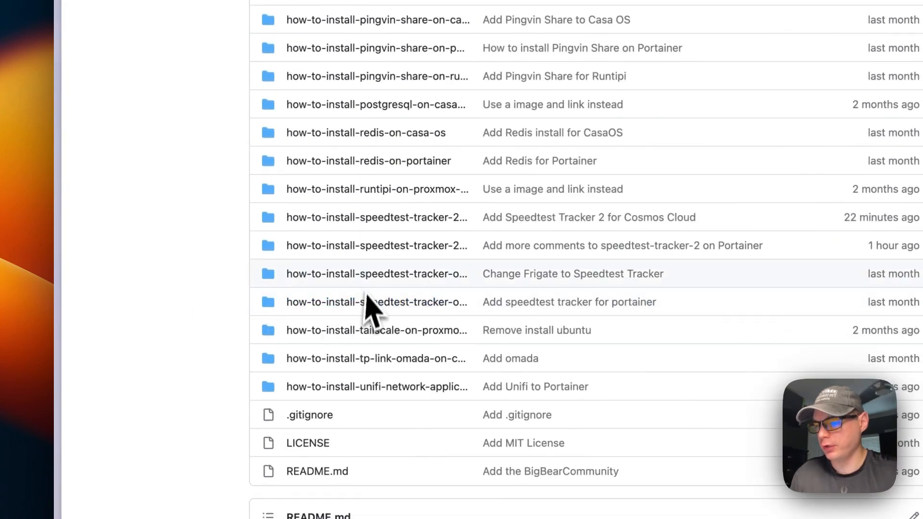
pyautogui.click(360, 219)
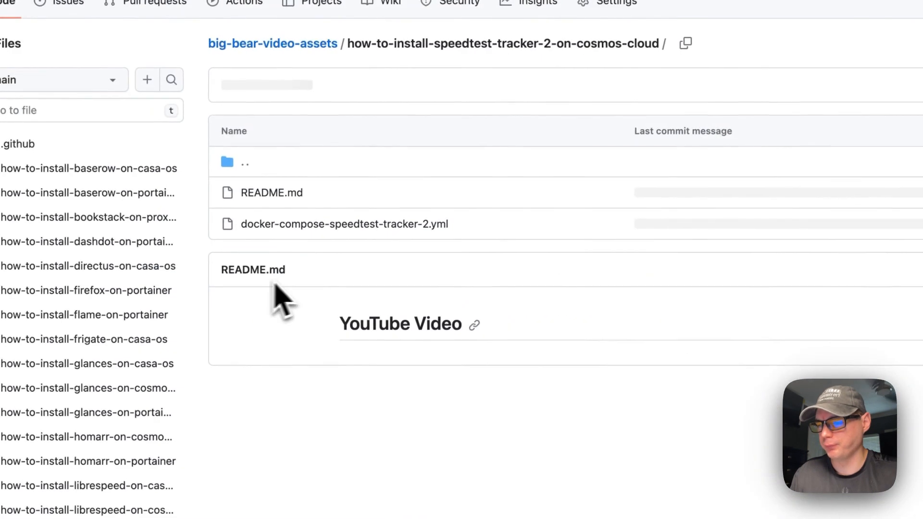
pyautogui.click(331, 229)
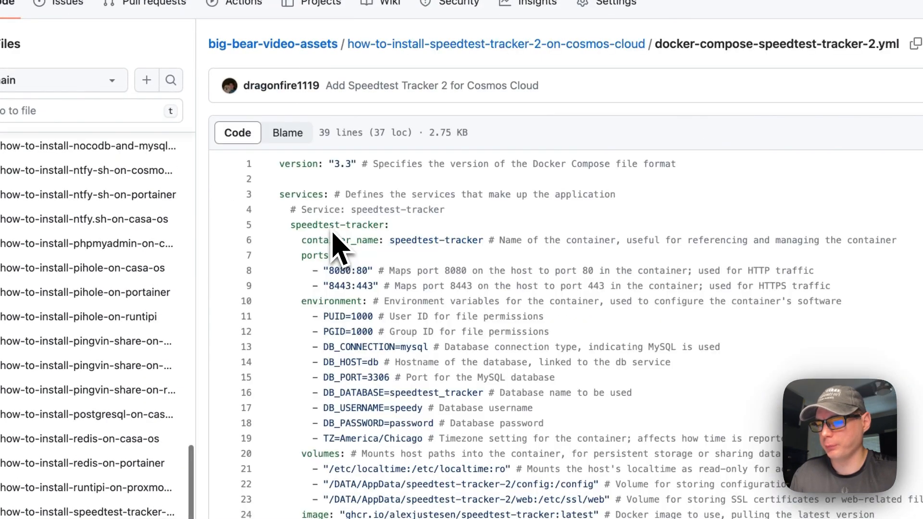
# Examine the compose file's version, services, container name and HTTP/HTTPS port mappings for the speedtest-tracker service
pyautogui.moveTo(276, 166); pyautogui.dragTo(552, 182)
pyautogui.click(281, 181)
pyautogui.moveTo(260, 269); pyautogui.dragTo(597, 255)
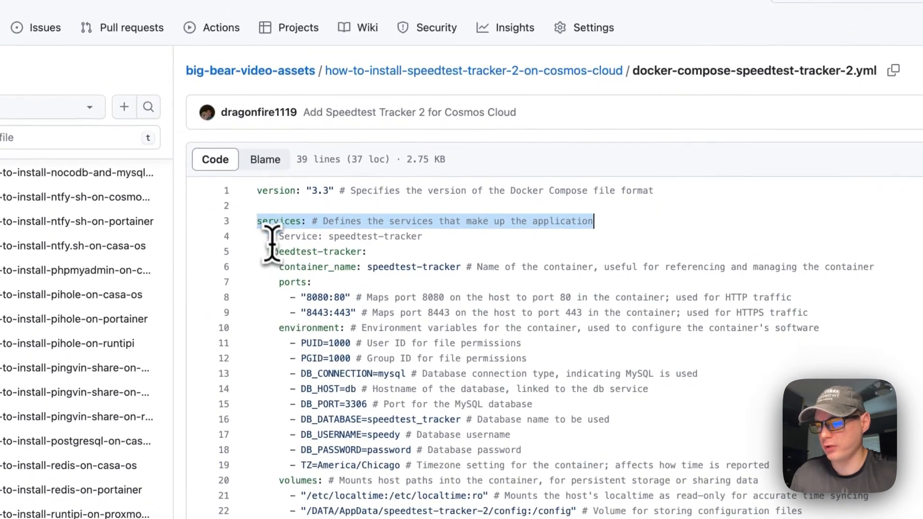
pyautogui.moveTo(265, 256); pyautogui.dragTo(440, 262)
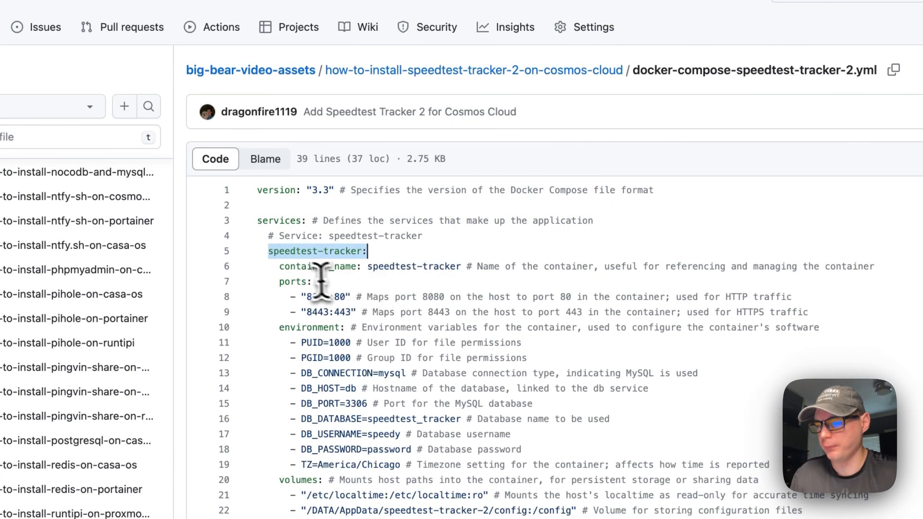
pyautogui.moveTo(281, 266); pyautogui.dragTo(873, 266)
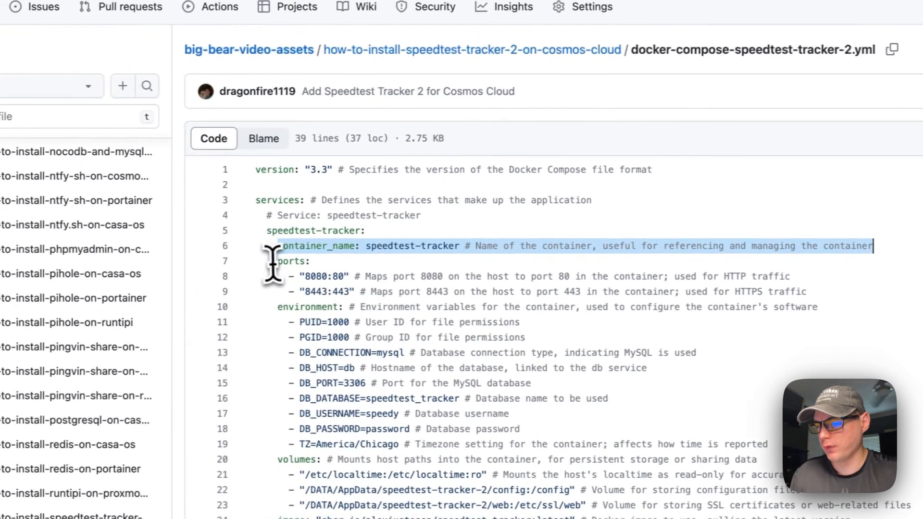
pyautogui.moveTo(51, 274); pyautogui.dragTo(626, 306)
pyautogui.doubleClick(101, 258)
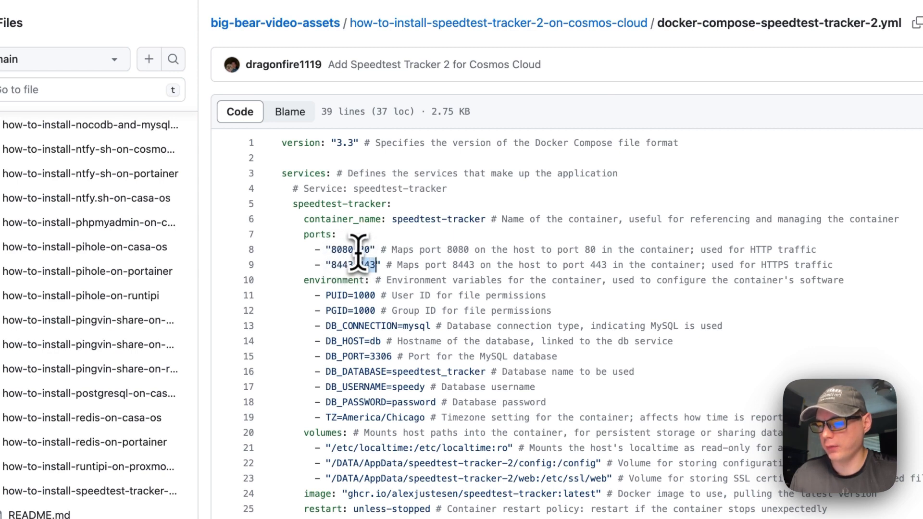
pyautogui.doubleClick(338, 250)
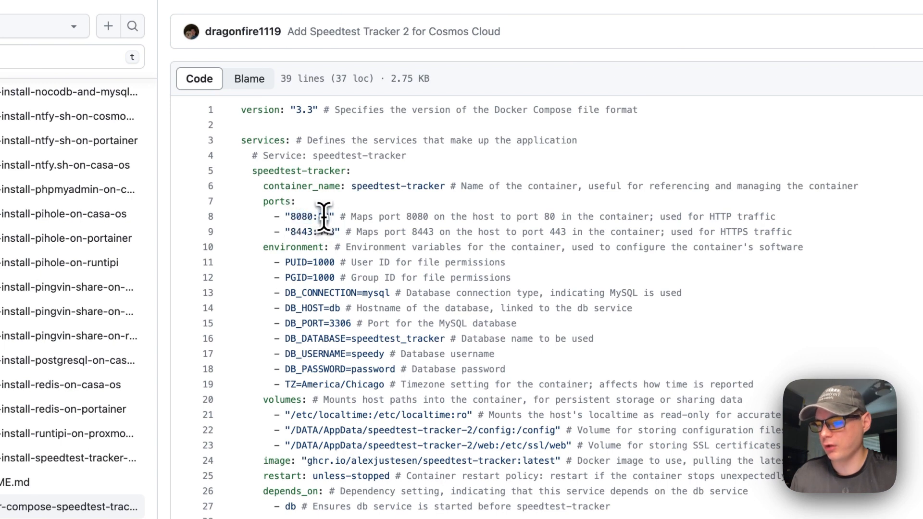
# Examine the speedtest-tracker service's environment variables, including the database port, username, password and timezone settings
pyautogui.scroll(-1, 324, 217)
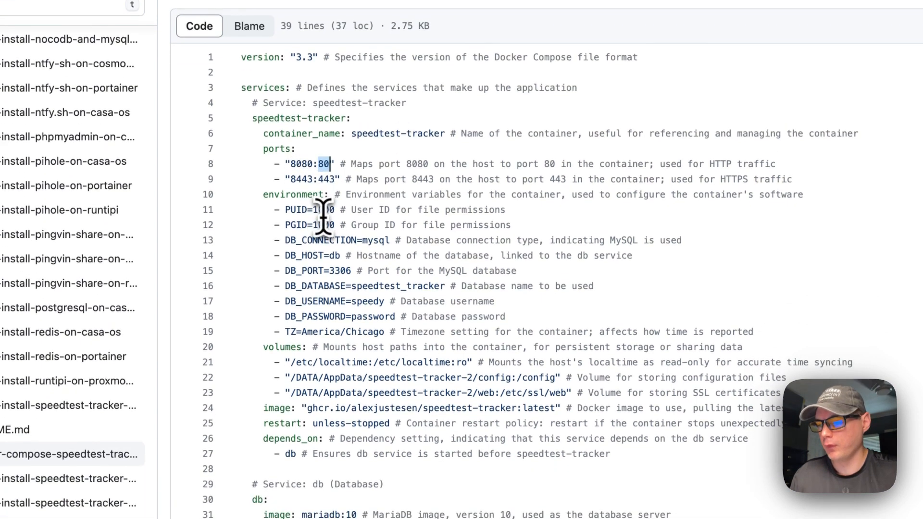
pyautogui.moveTo(264, 195); pyautogui.dragTo(576, 329)
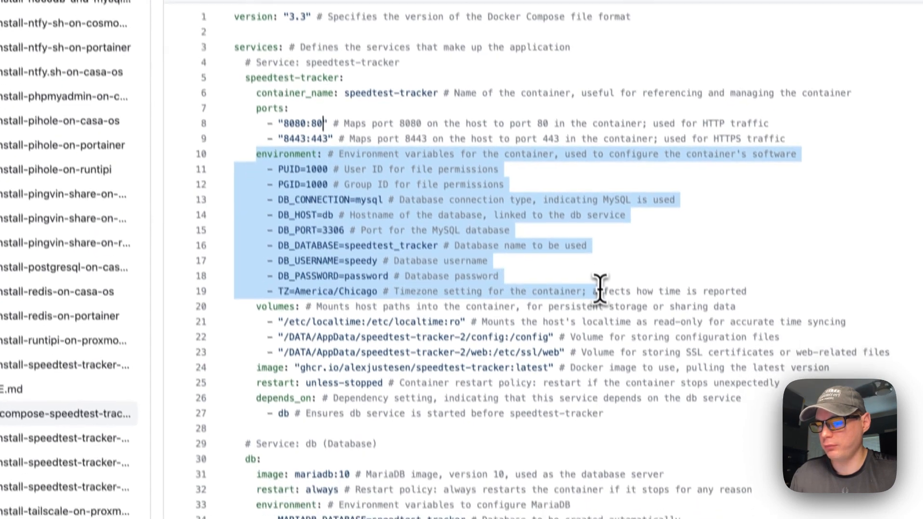
pyautogui.click(361, 233)
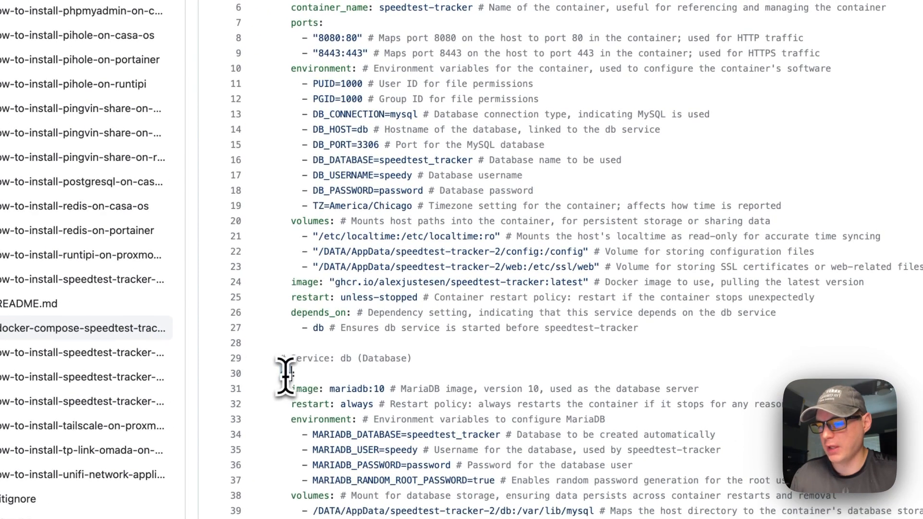
pyautogui.moveTo(313, 145); pyautogui.dragTo(553, 145)
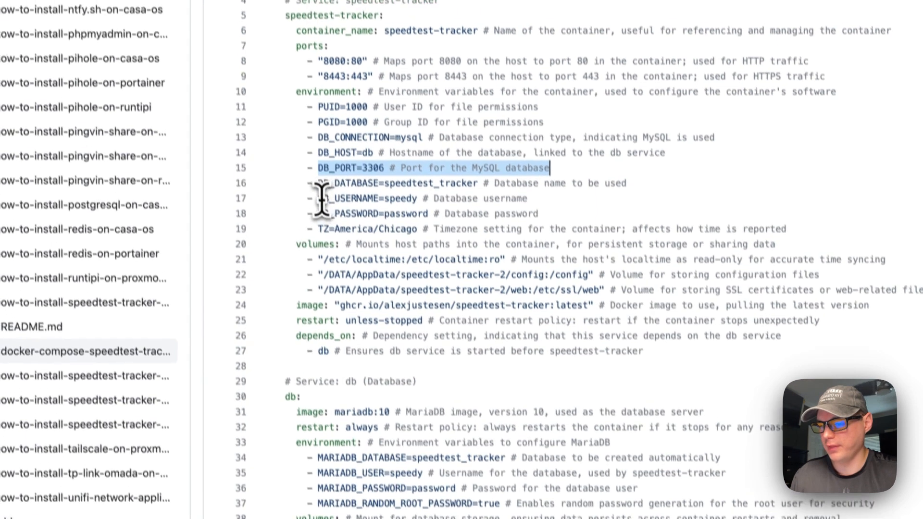
pyautogui.moveTo(313, 175); pyautogui.dragTo(522, 175)
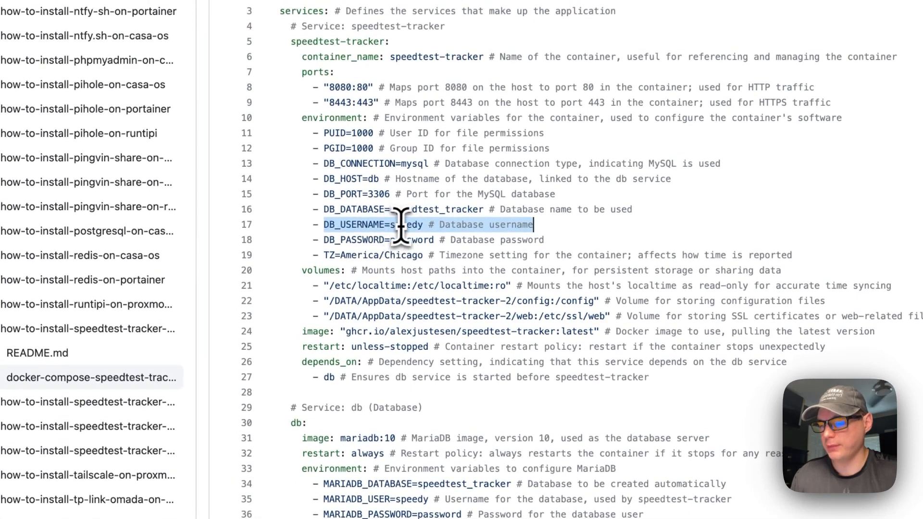
pyautogui.moveTo(321, 240); pyautogui.dragTo(505, 240)
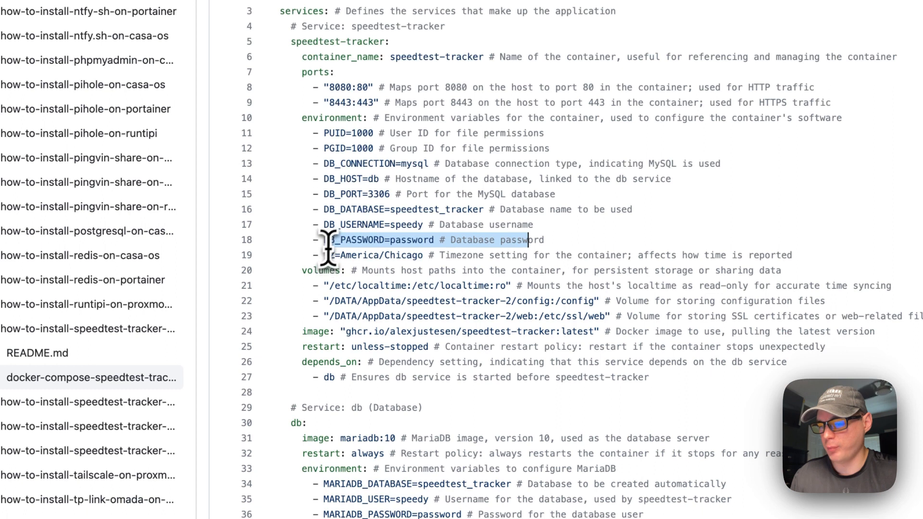
pyautogui.moveTo(330, 255); pyautogui.dragTo(430, 254)
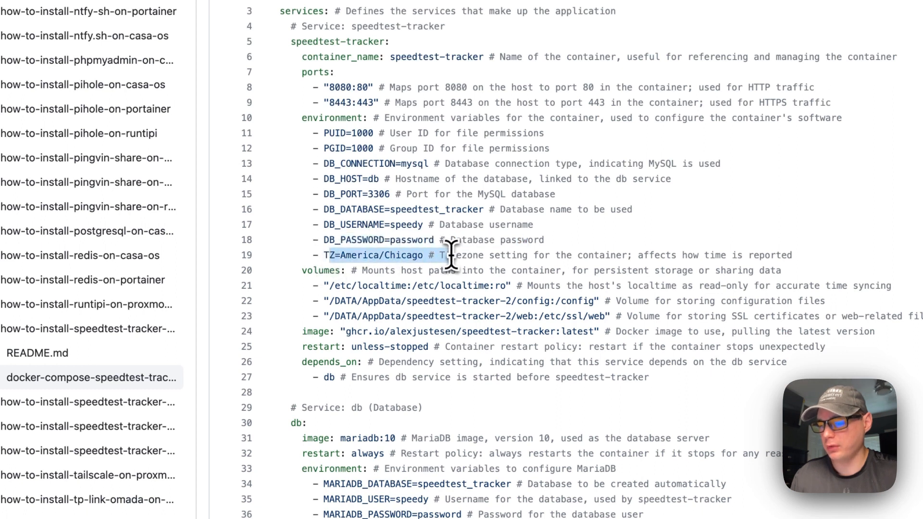
# Examine the speedtest-tracker volume mappings for localtime, config and web, comparing host and container paths
pyautogui.scroll(-1, 380, 262)
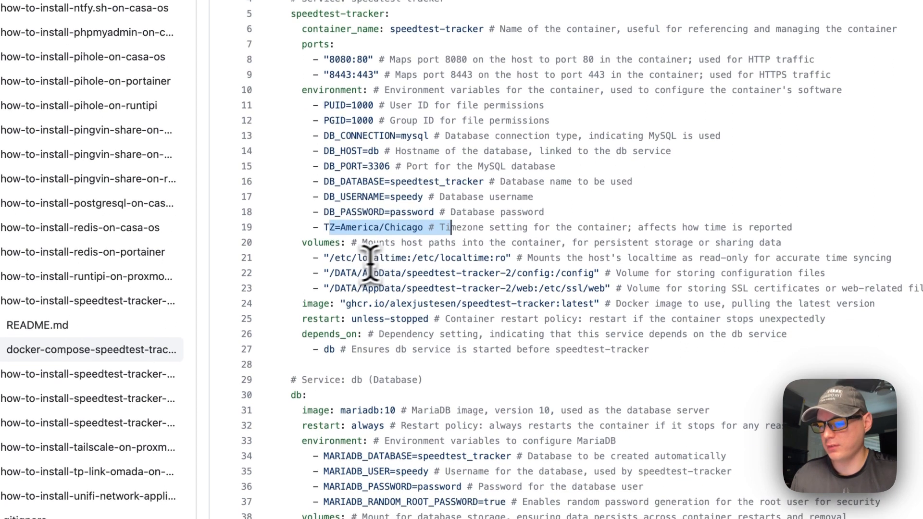
pyautogui.moveTo(301, 243); pyautogui.dragTo(542, 283)
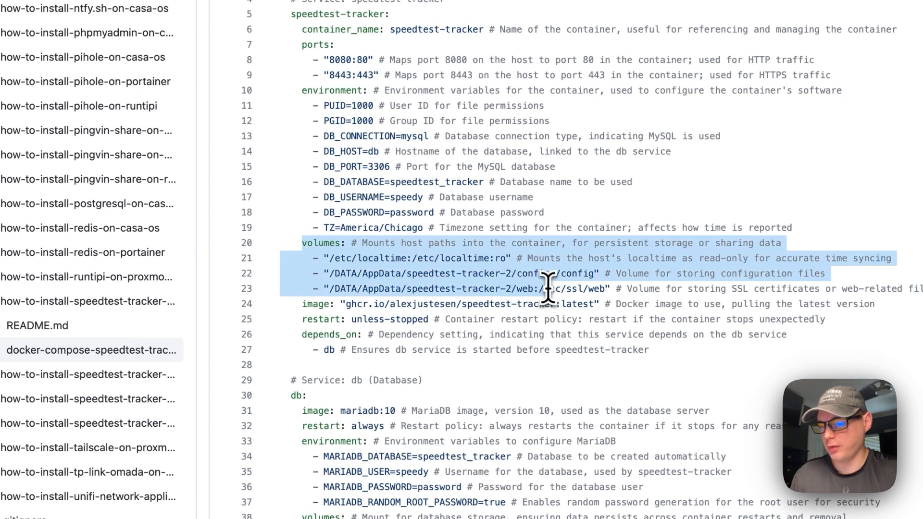
pyautogui.click(327, 259)
pyautogui.moveTo(327, 261); pyautogui.dragTo(480, 259)
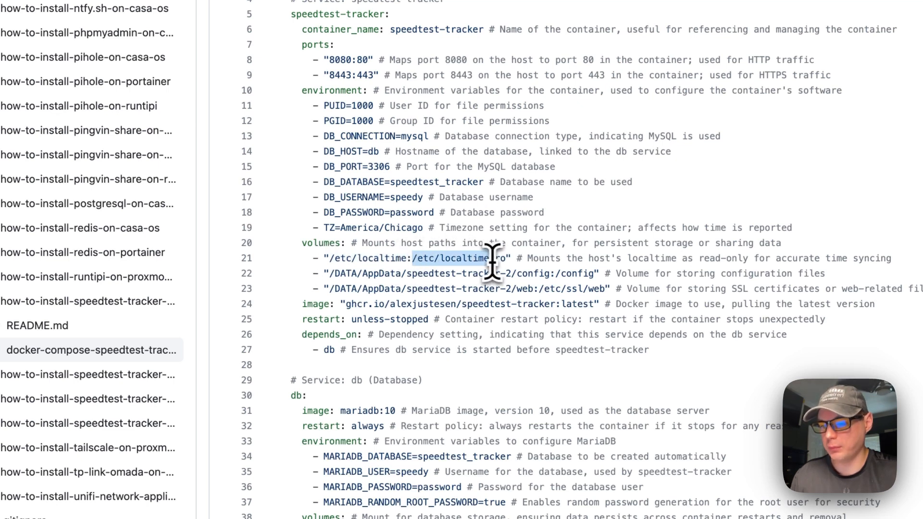
pyautogui.click(501, 260)
pyautogui.doubleClick(501, 260)
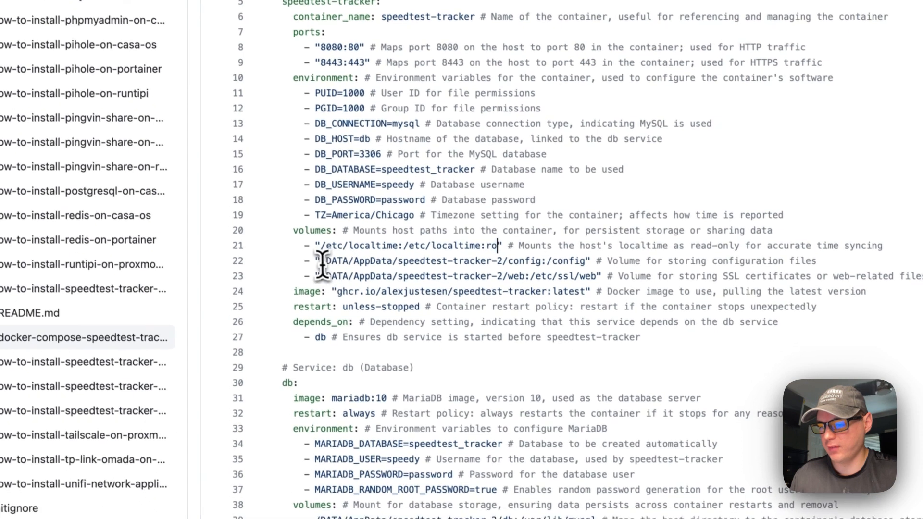
pyautogui.moveTo(328, 274); pyautogui.dragTo(546, 276)
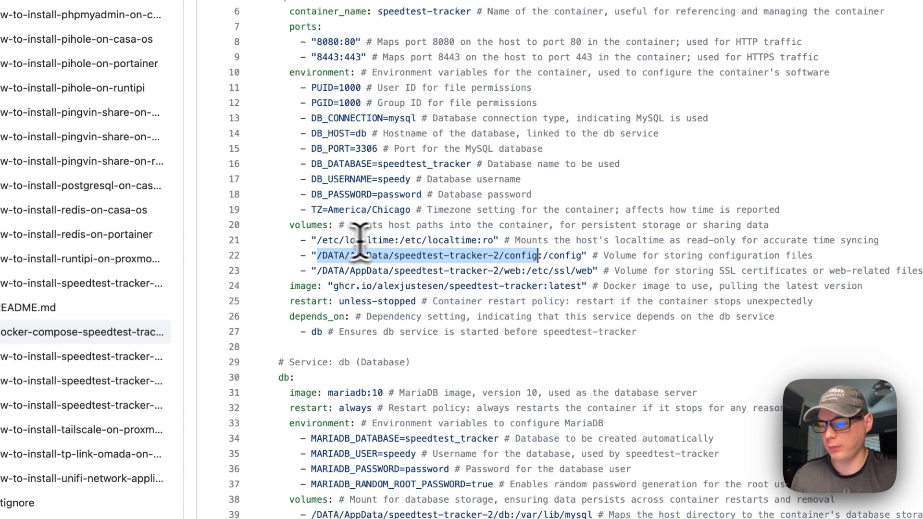
pyautogui.moveTo(317, 271); pyautogui.dragTo(474, 264)
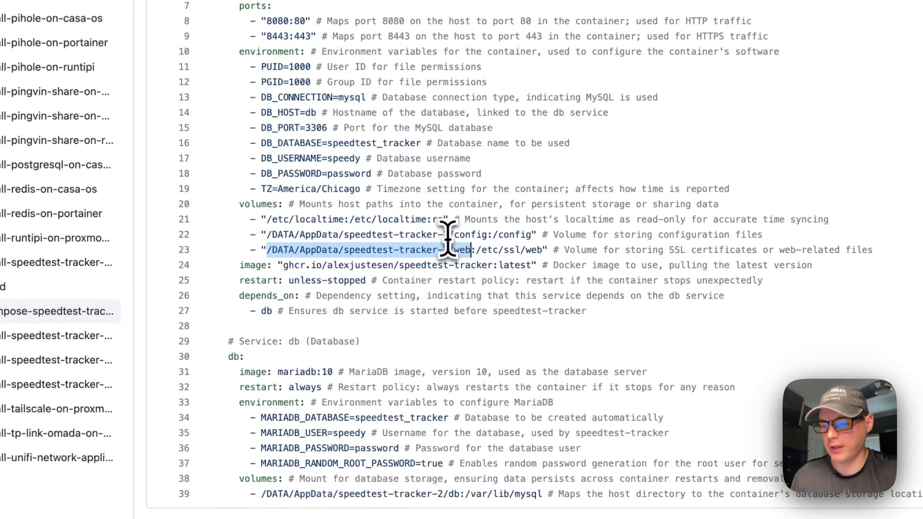
pyautogui.click(447, 234)
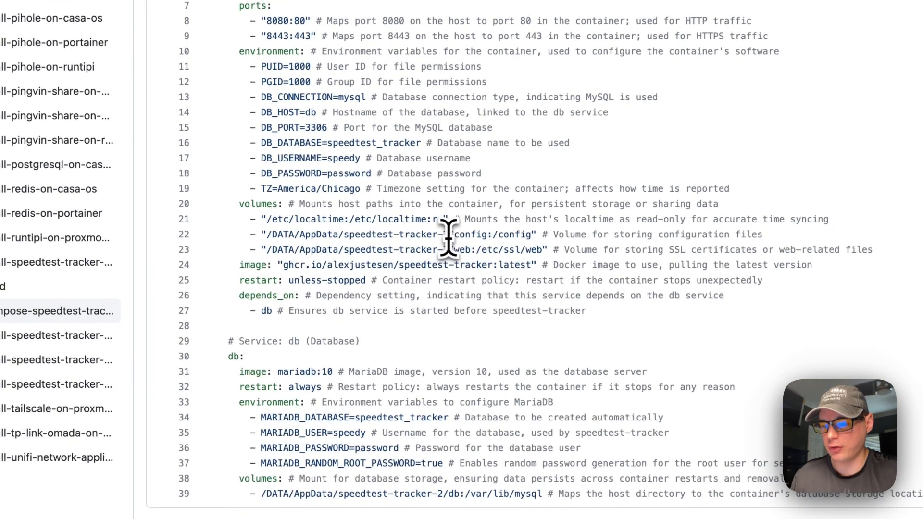
pyautogui.moveTo(527, 237); pyautogui.dragTo(530, 235)
pyautogui.moveTo(478, 249); pyautogui.dragTo(543, 249)
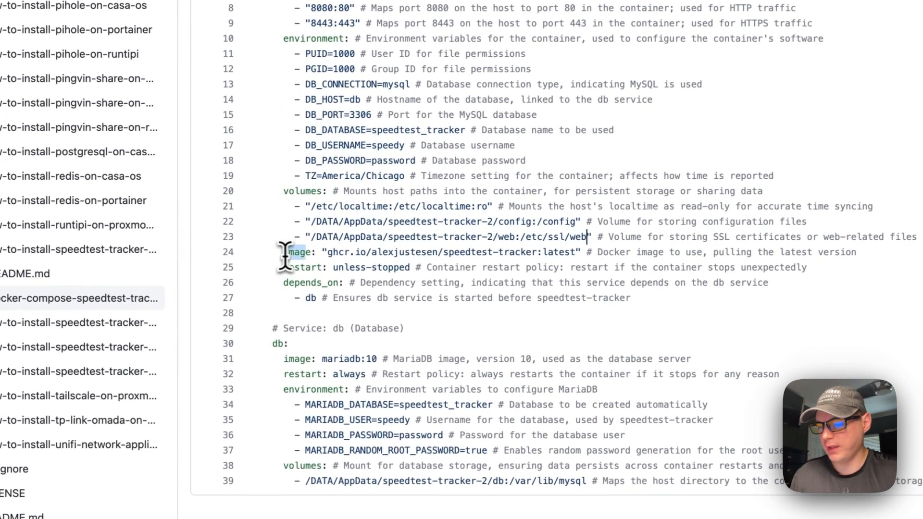
# Examine the speedtest-tracker service's image and tag, restart policy and dependency on the db service
pyautogui.moveTo(239, 264); pyautogui.dragTo(666, 265)
pyautogui.doubleClick(258, 242)
pyautogui.moveTo(368, 236); pyautogui.dragTo(556, 237)
pyautogui.click(558, 237)
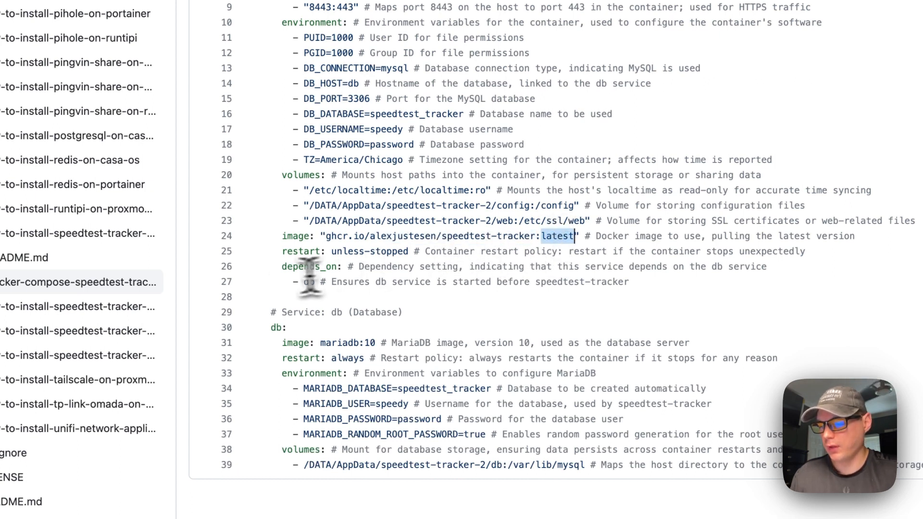
pyautogui.moveTo(282, 252); pyautogui.dragTo(585, 252)
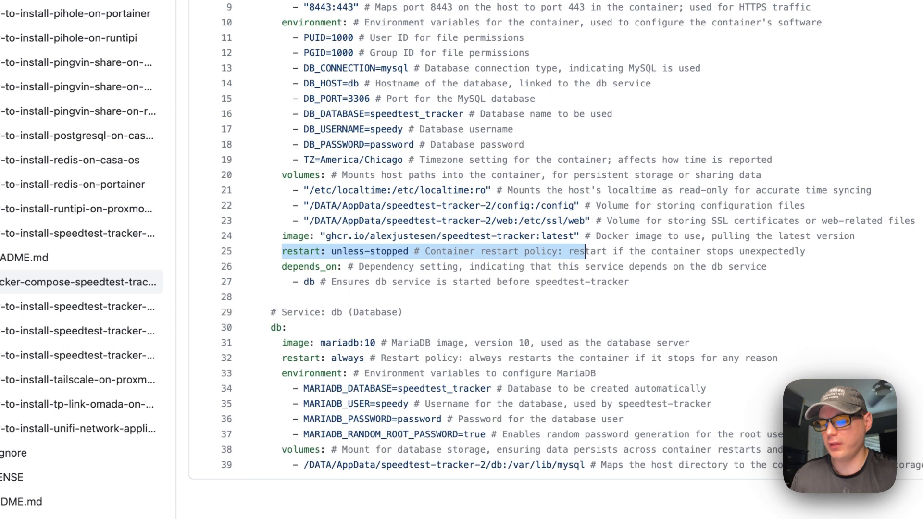
pyautogui.scroll(-3, 288, 240)
pyautogui.moveTo(282, 218); pyautogui.dragTo(584, 217)
pyautogui.click(297, 218)
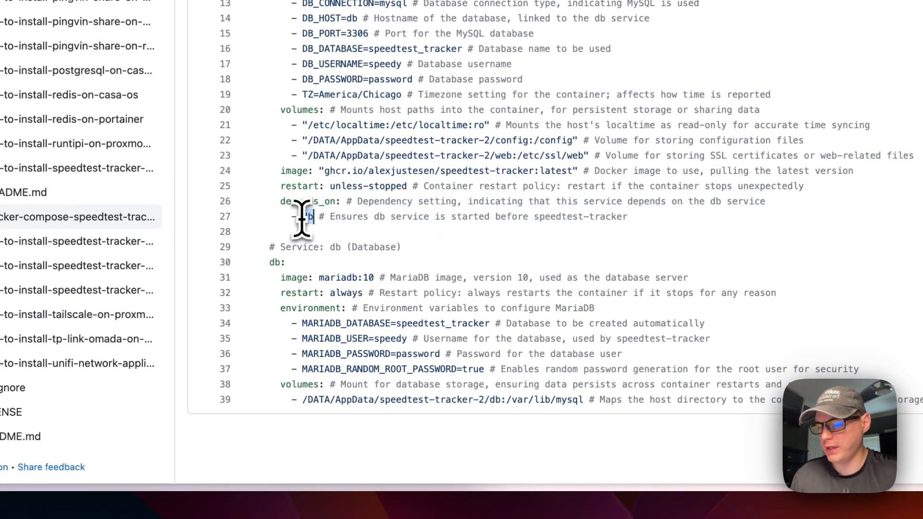
# Examine the db service's MariaDB image version, restart policy, environment variables and database storage volume
pyautogui.moveTo(271, 261); pyautogui.dragTo(268, 262)
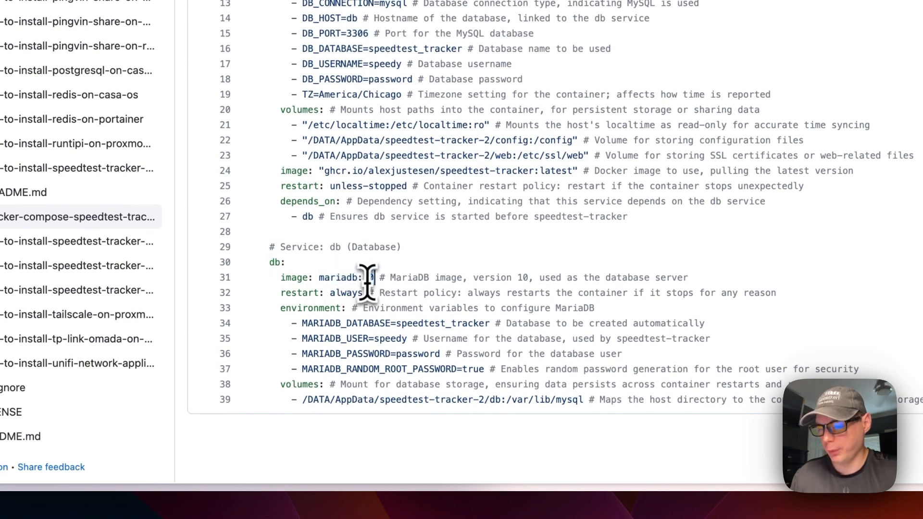
pyautogui.moveTo(282, 292); pyautogui.dragTo(660, 292)
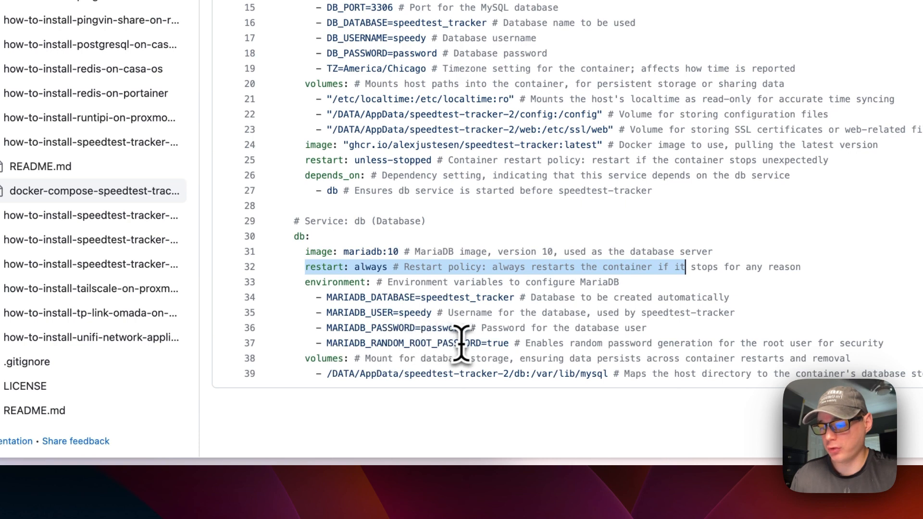
pyautogui.moveTo(326, 343); pyautogui.dragTo(507, 345)
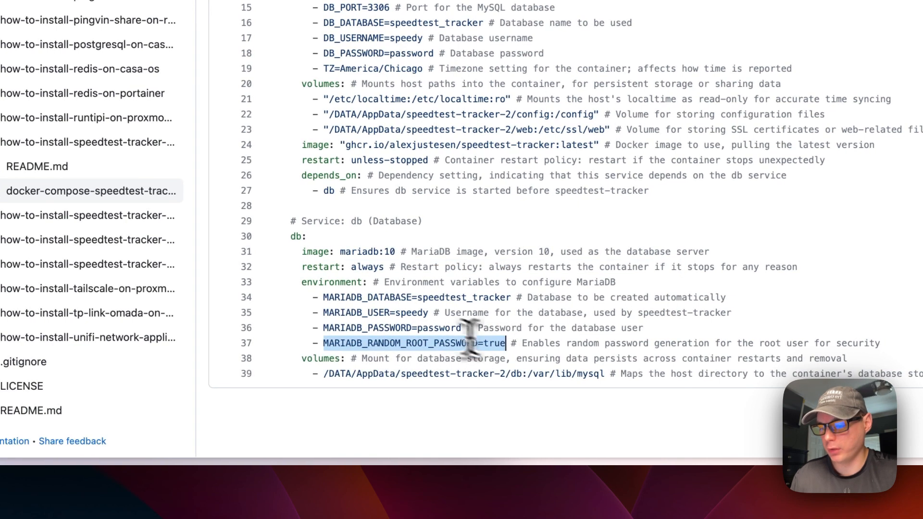
pyautogui.scroll(2, 432, 327)
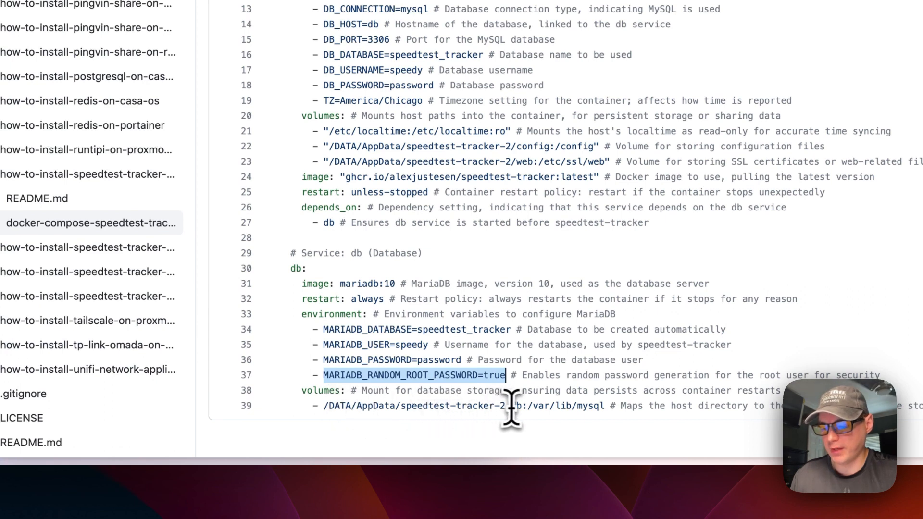
pyautogui.moveTo(323, 406); pyautogui.dragTo(555, 406)
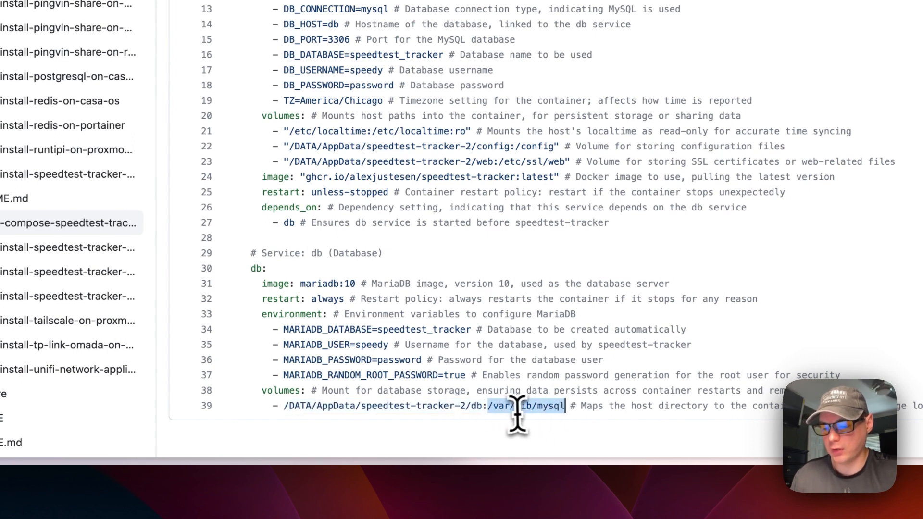
pyautogui.click(490, 407)
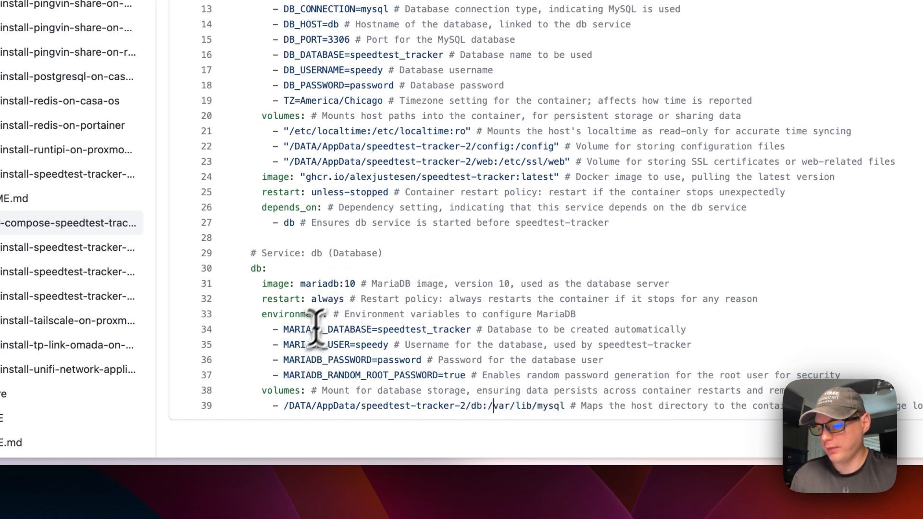
pyautogui.moveTo(283, 330); pyautogui.dragTo(454, 368)
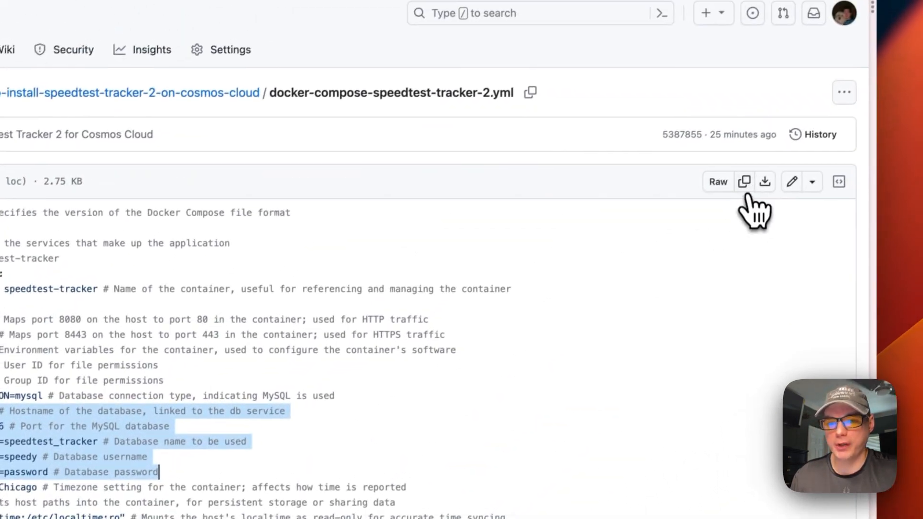
# Copy the contents of docker-compose-speedtest-tracker-2.yml, switch to Cosmos, and paste them into a new ServApps compose file import
pyautogui.click(744, 182)
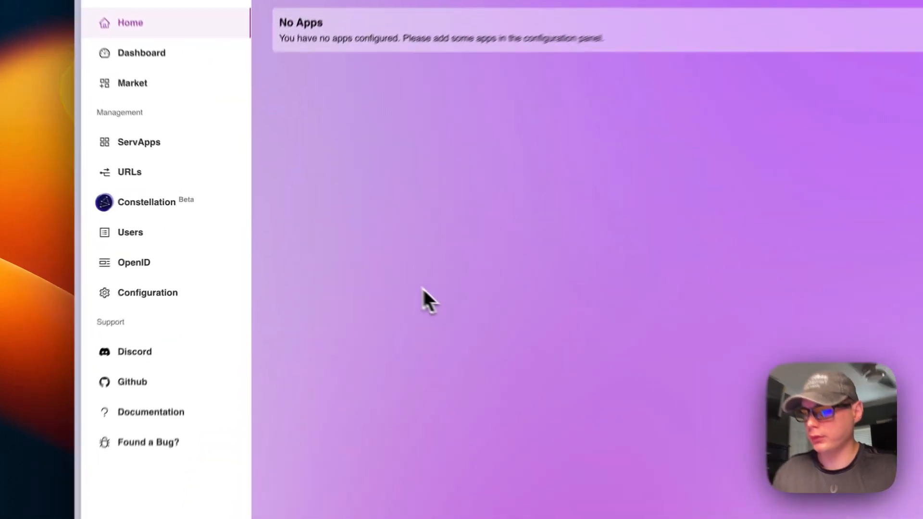
pyautogui.click(118, 243)
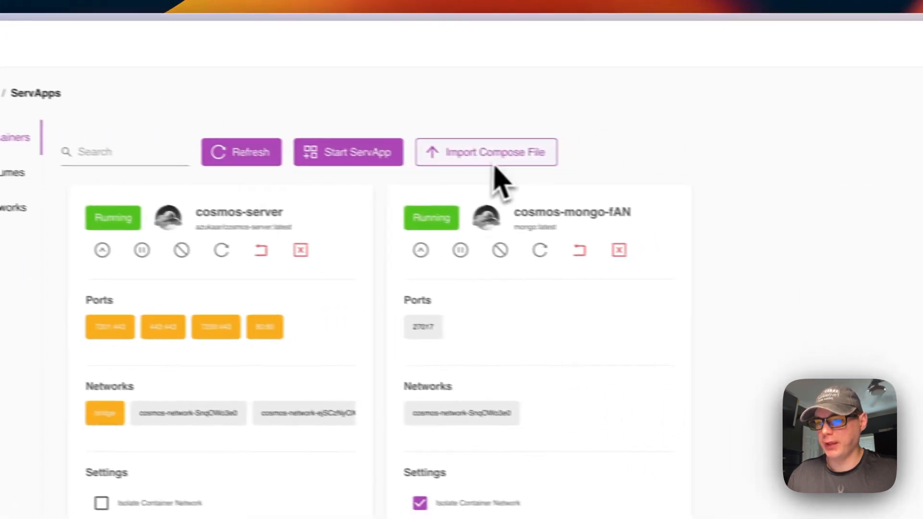
pyautogui.click(461, 151)
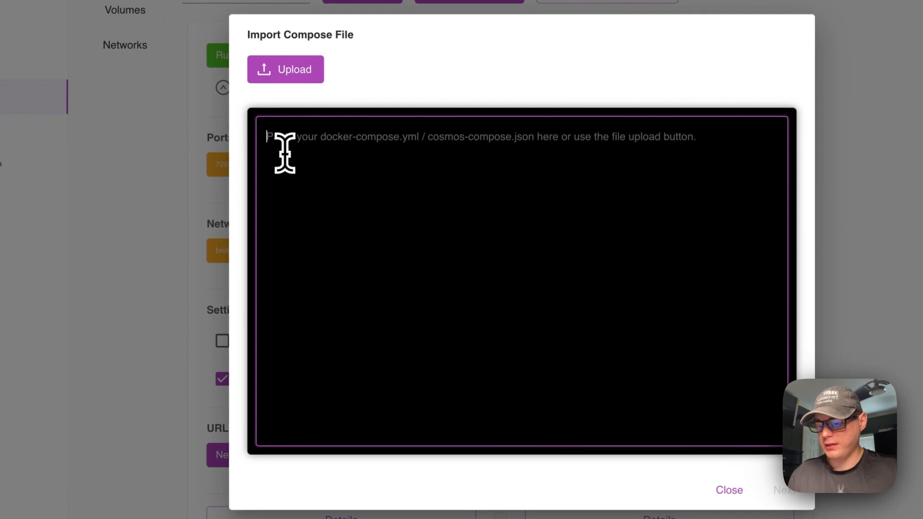
pyautogui.press('super+v')
pyautogui.scroll(10, 301, 164)
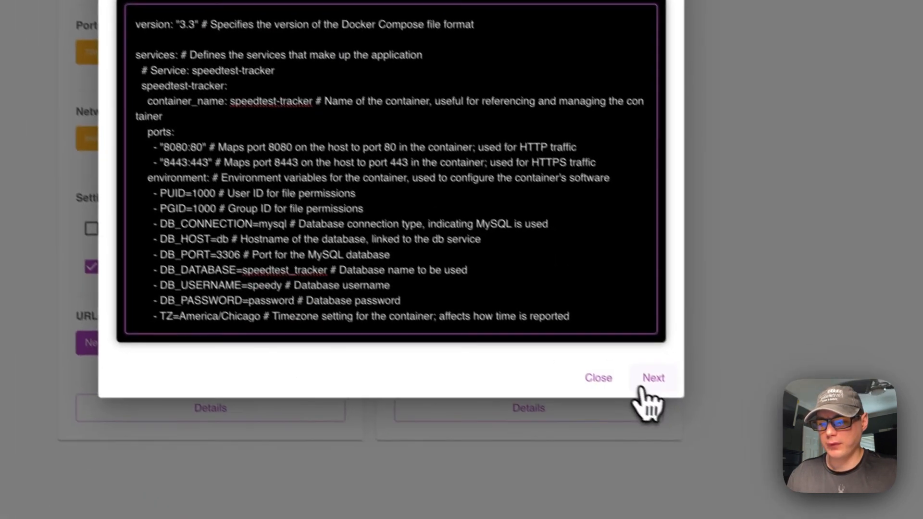
# Review the generated service definition, create the services from the pasted compose file, and close the import
pyautogui.click(782, 490)
pyautogui.scroll(-10, 356, 165)
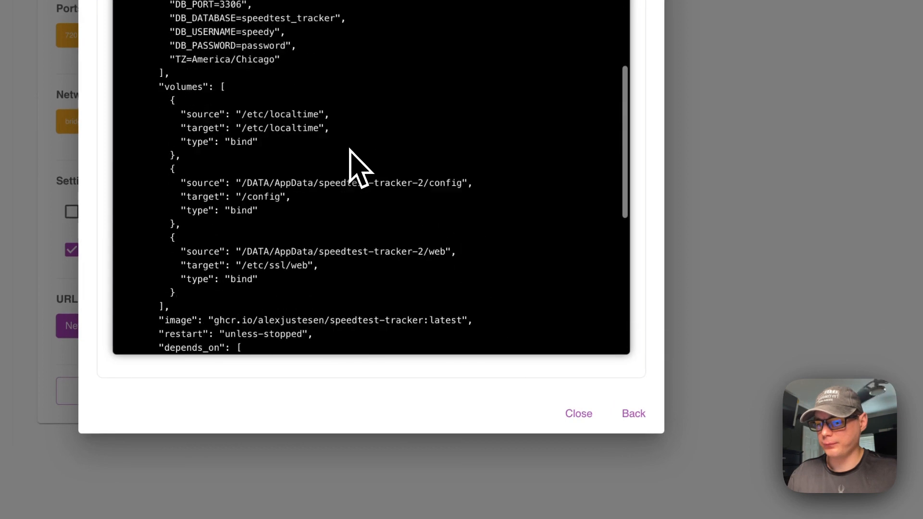
pyautogui.scroll(10, 349, 149)
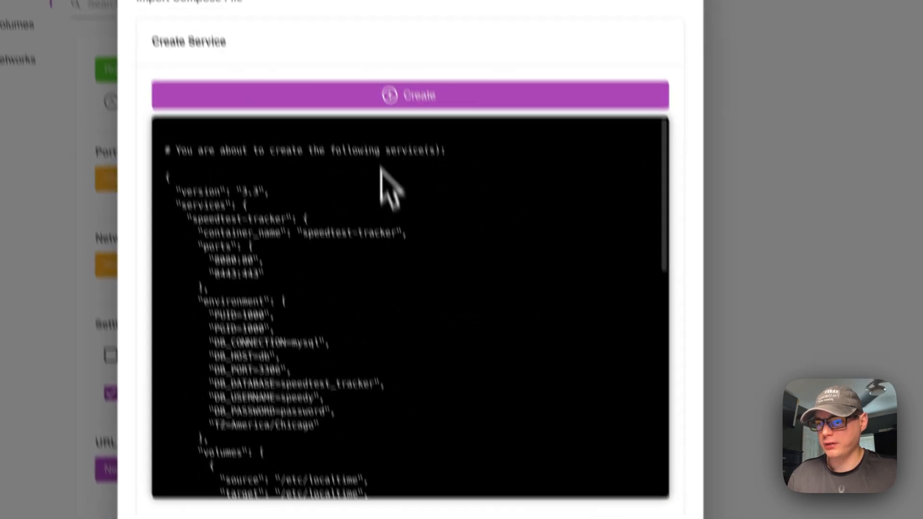
pyautogui.click(391, 95)
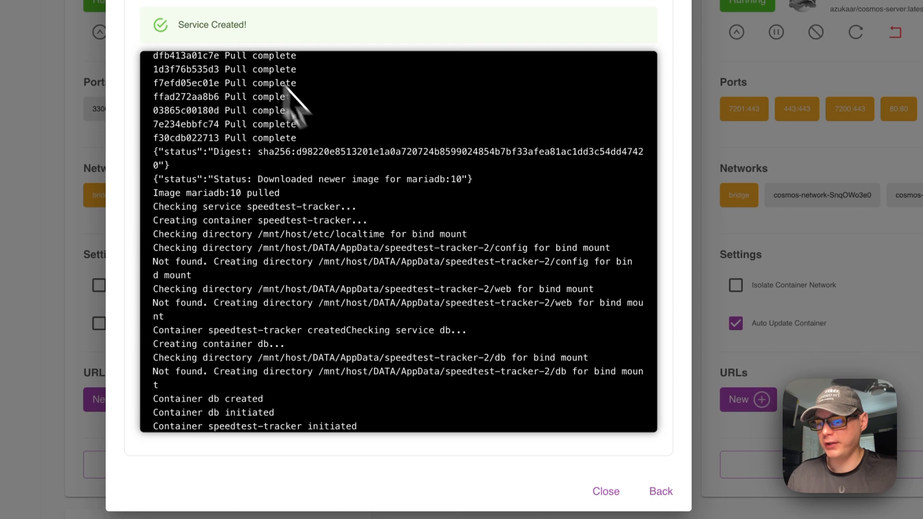
pyautogui.click(606, 491)
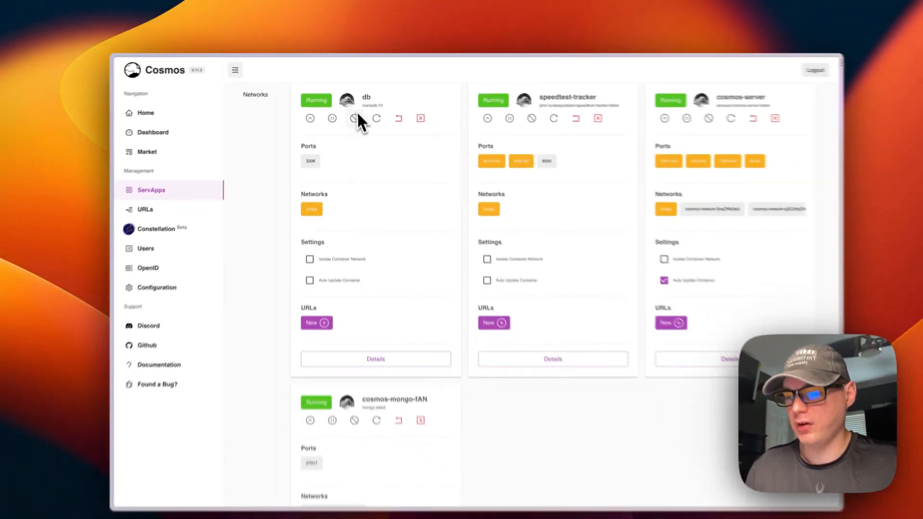
# Start a new URL for the speedtest-tracker container and check its name, target port, protocol, host and basic security options
pyautogui.scroll(1, 370, 227)
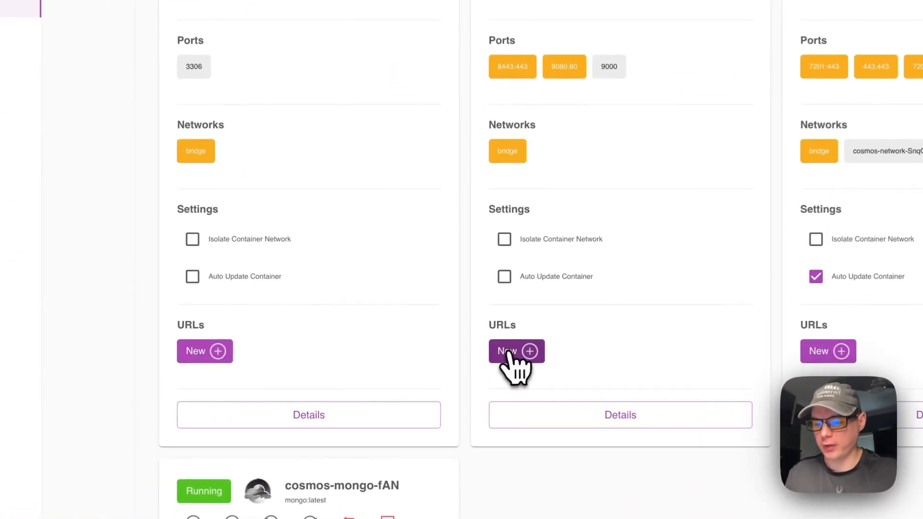
pyautogui.click(476, 356)
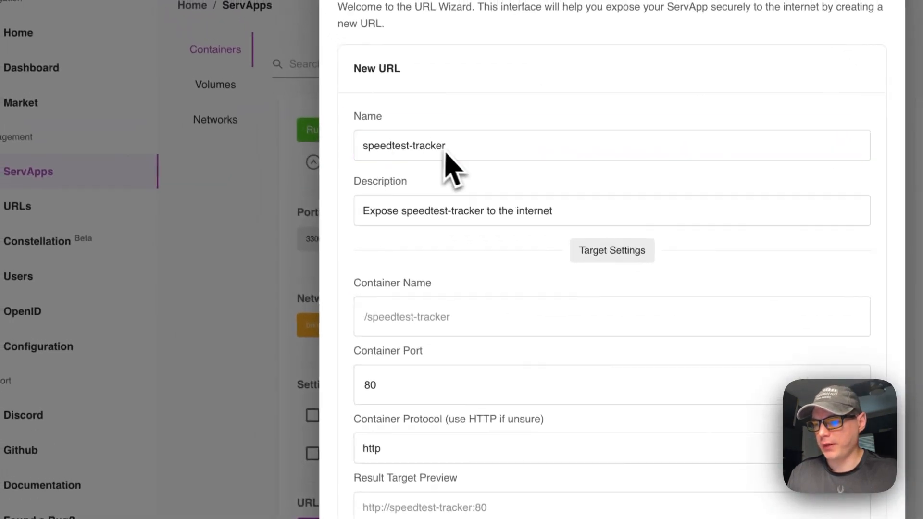
pyautogui.scroll(-3, 468, 248)
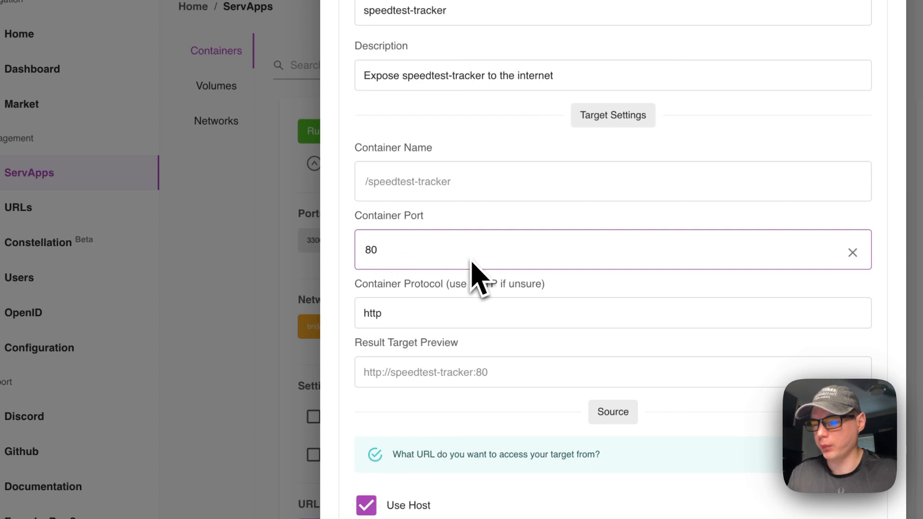
pyautogui.scroll(-5, 404, 341)
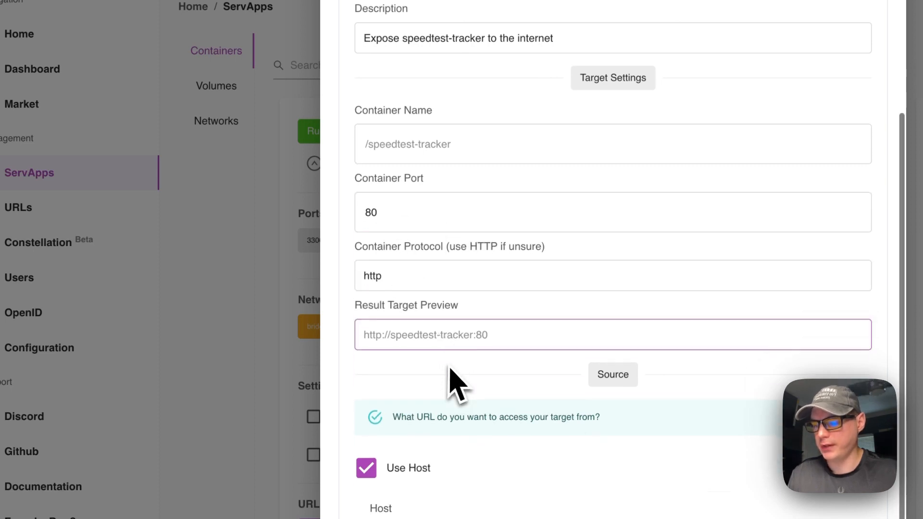
pyautogui.tripleClick(396, 366)
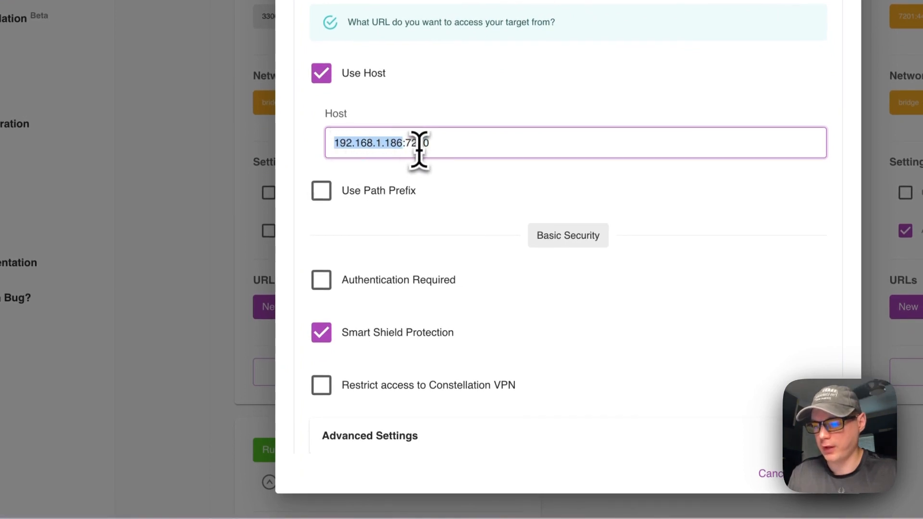
pyautogui.scroll(-1, 435, 164)
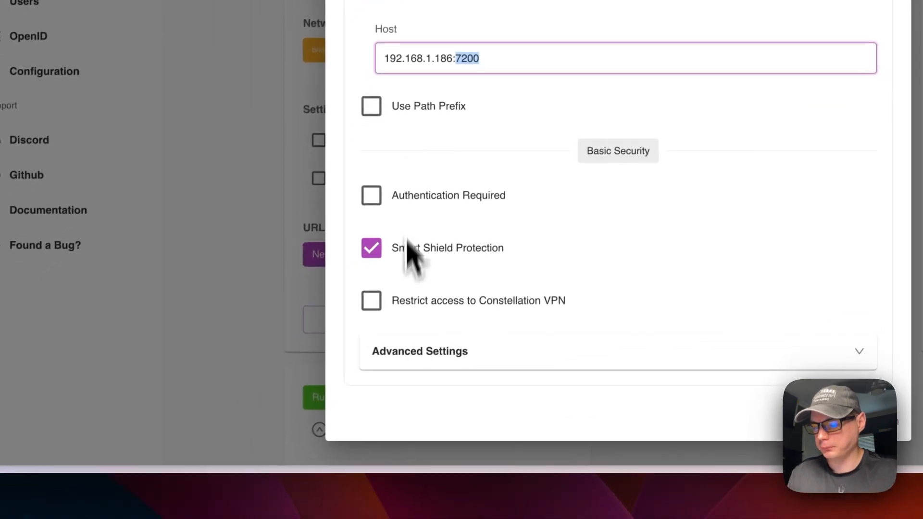
pyautogui.scroll(10, 354, 304)
pyautogui.scroll(2, 413, 254)
pyautogui.scroll(-10, 418, 267)
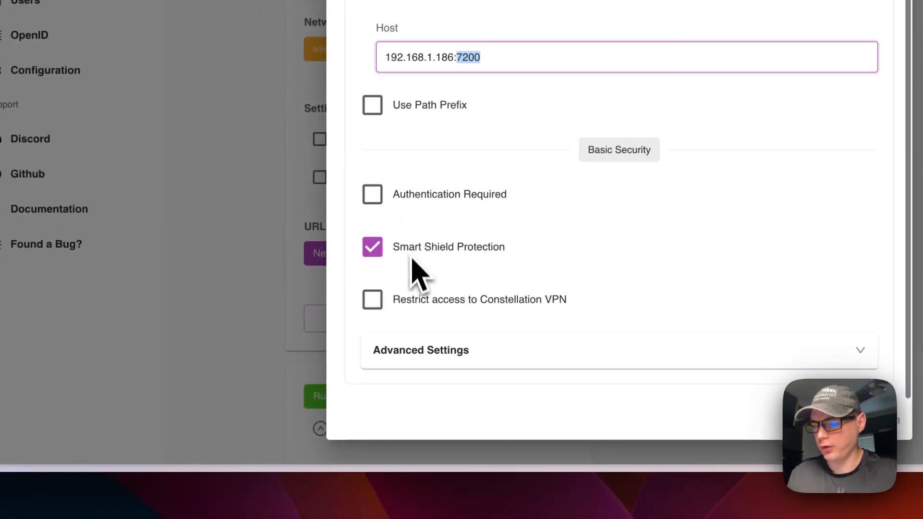
# Check the advanced settings of the new URL, confirm its creation with the default values, and refresh the page
pyautogui.click(400, 352)
pyautogui.scroll(-2, 401, 363)
pyautogui.scroll(-5, 290, 359)
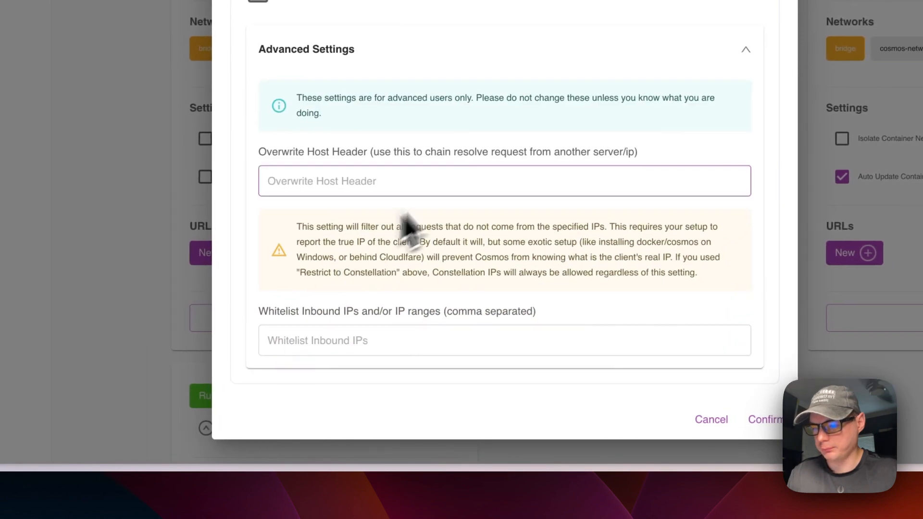
pyautogui.scroll(3, 365, 185)
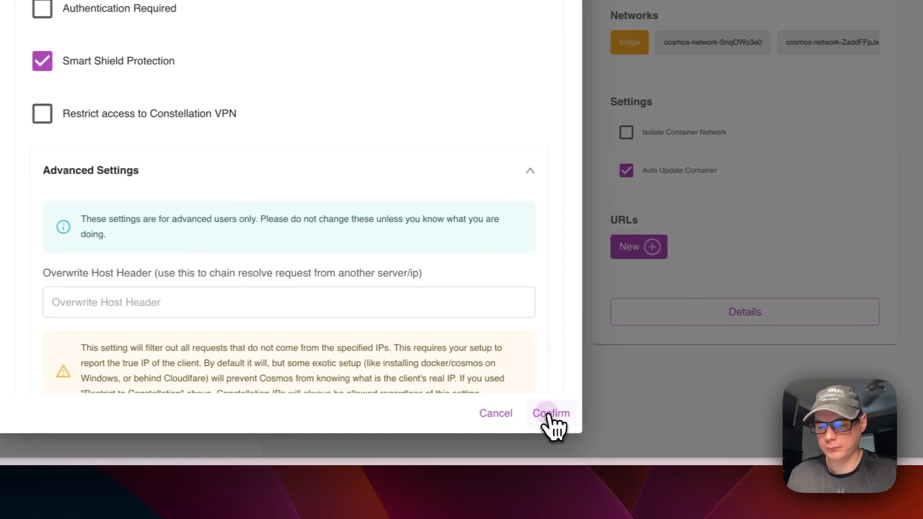
pyautogui.click(581, 414)
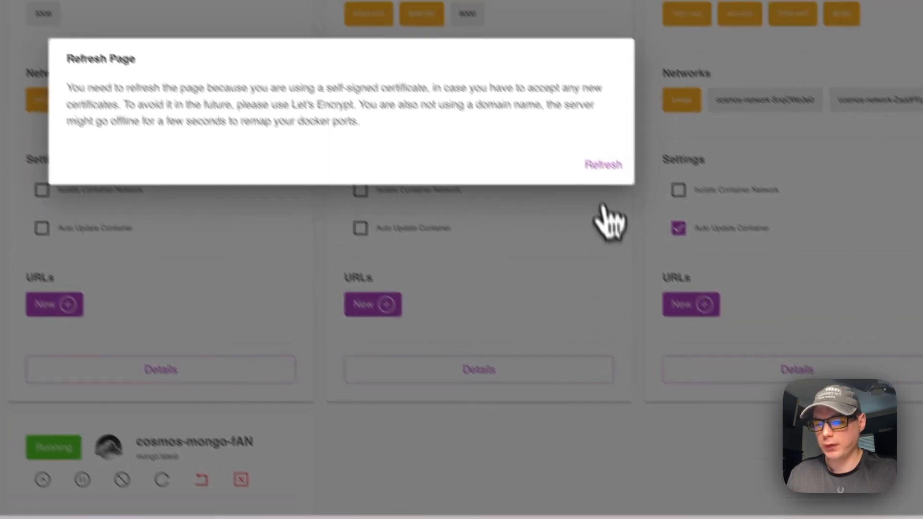
pyautogui.click(543, 107)
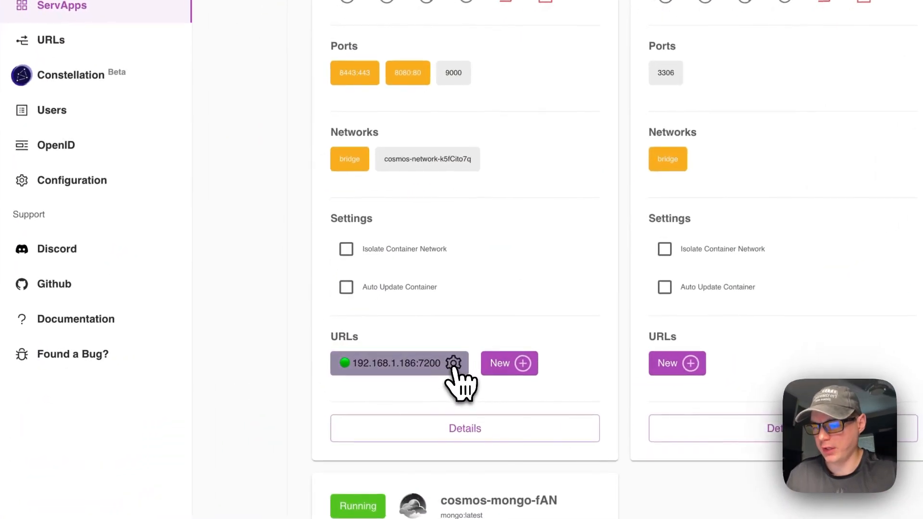
# Enable forwarding of IP and Host headers to the target in the speedtest-tracker URL's security settings, save, and refresh the page
pyautogui.click(454, 365)
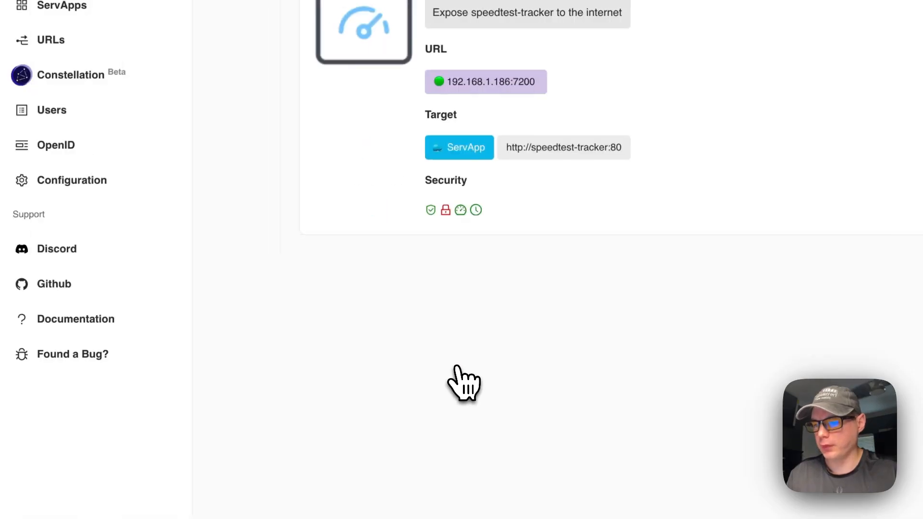
pyautogui.click(271, 157)
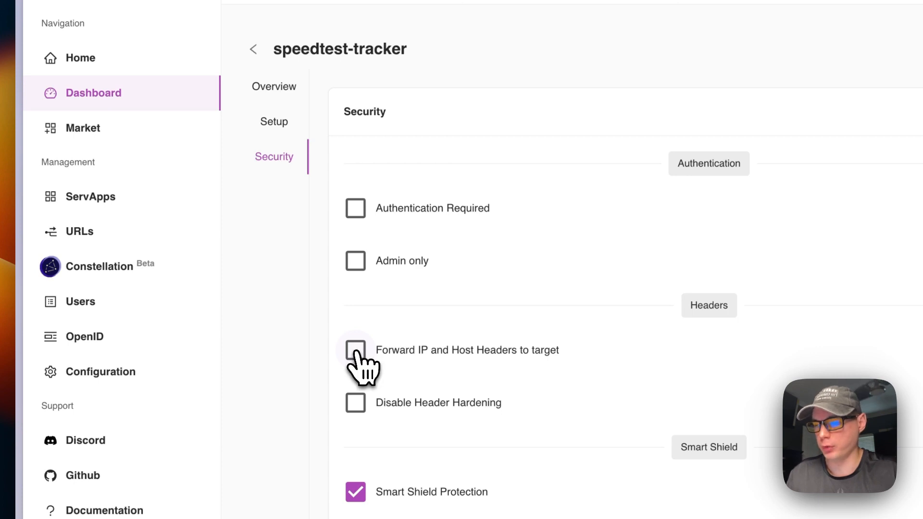
pyautogui.click(355, 350)
pyautogui.scroll(-5, 459, 240)
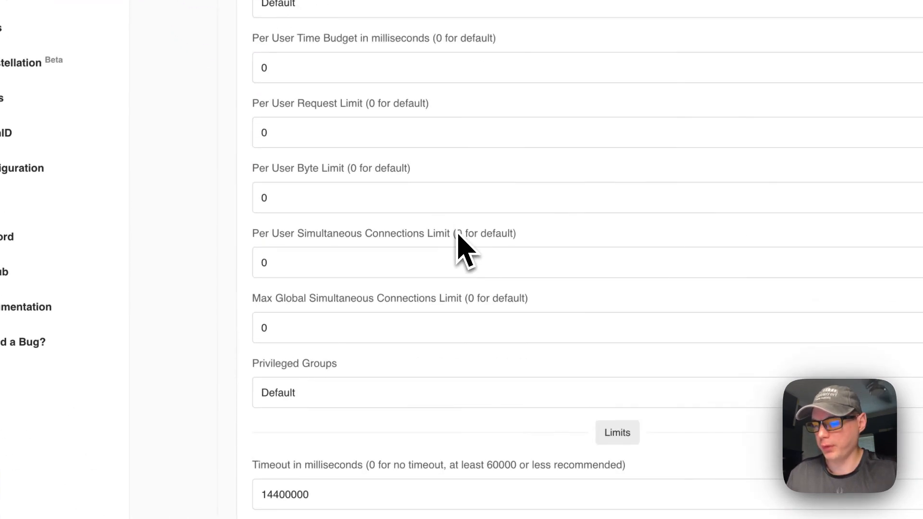
pyautogui.scroll(-5, 458, 240)
pyautogui.click(622, 486)
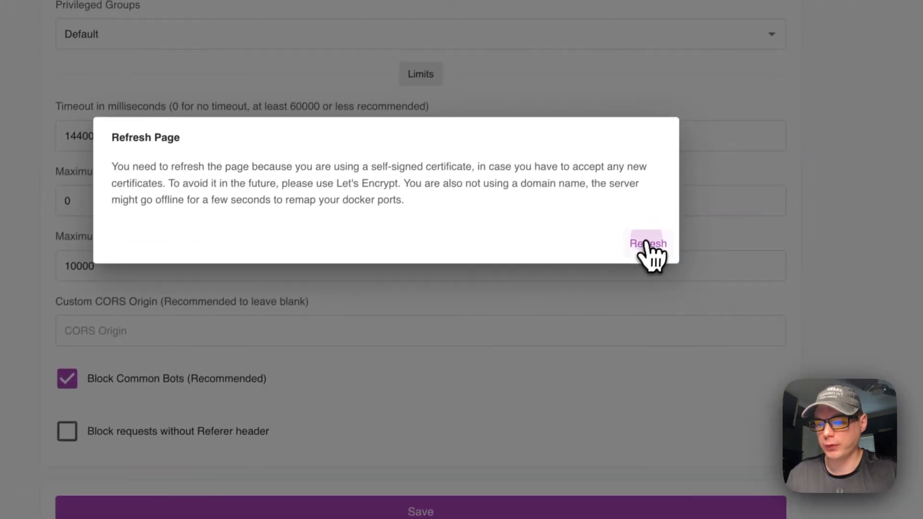
pyautogui.click(728, 111)
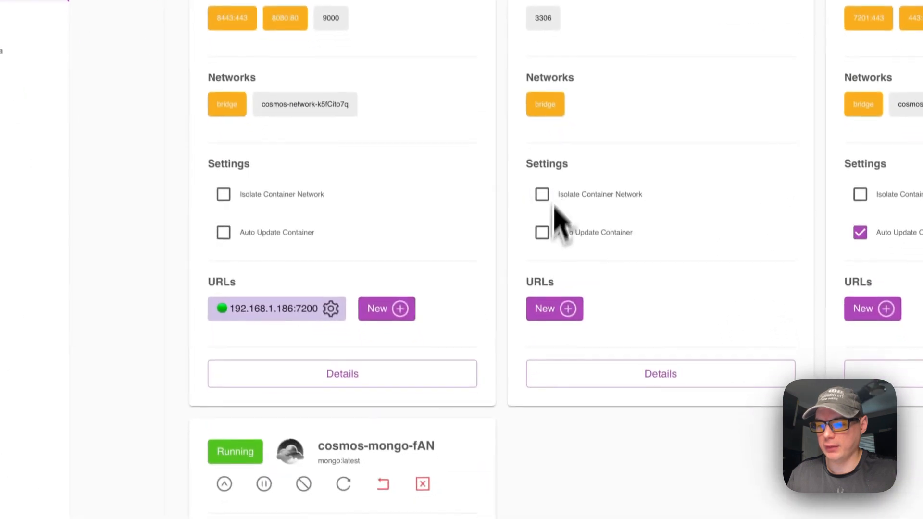
# Copy the db container's IP address and set the speedtest-tracker container's DB_HOST environment variable to 172.17.0.3
pyautogui.click(592, 374)
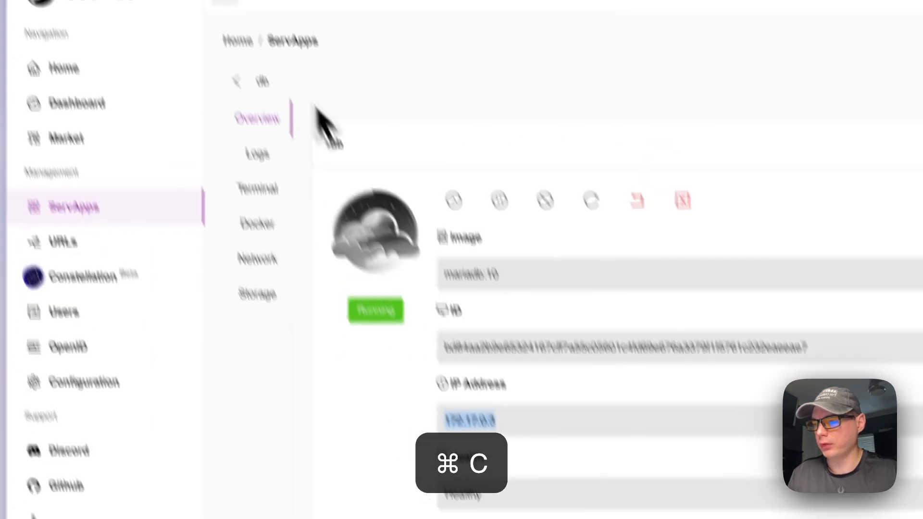
pyautogui.click(237, 81)
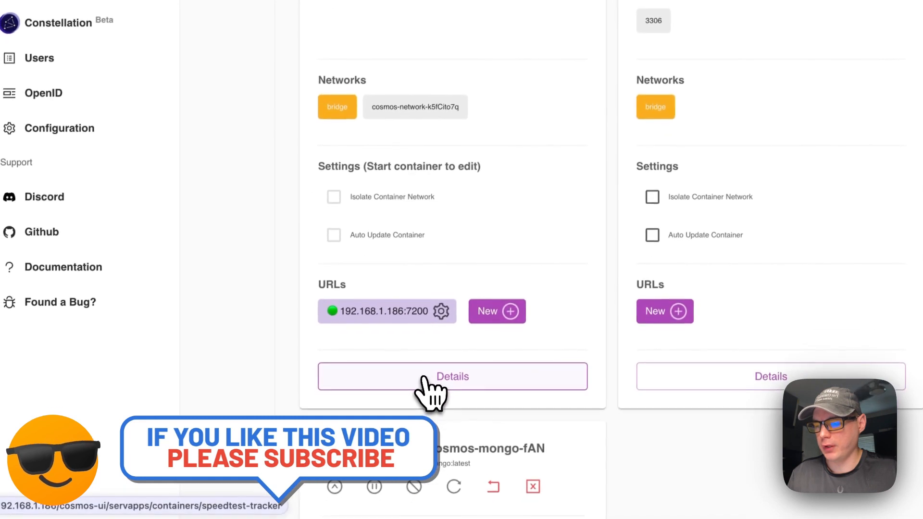
pyautogui.click(423, 383)
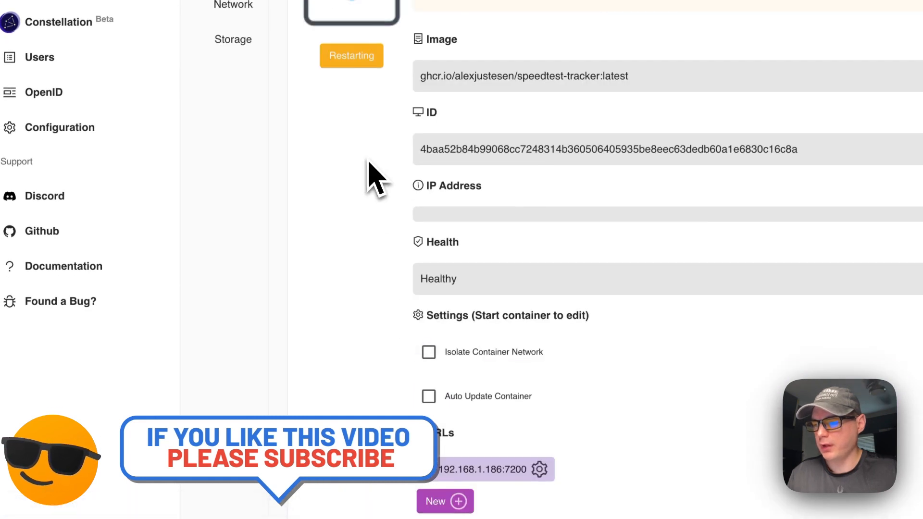
pyautogui.click(245, 164)
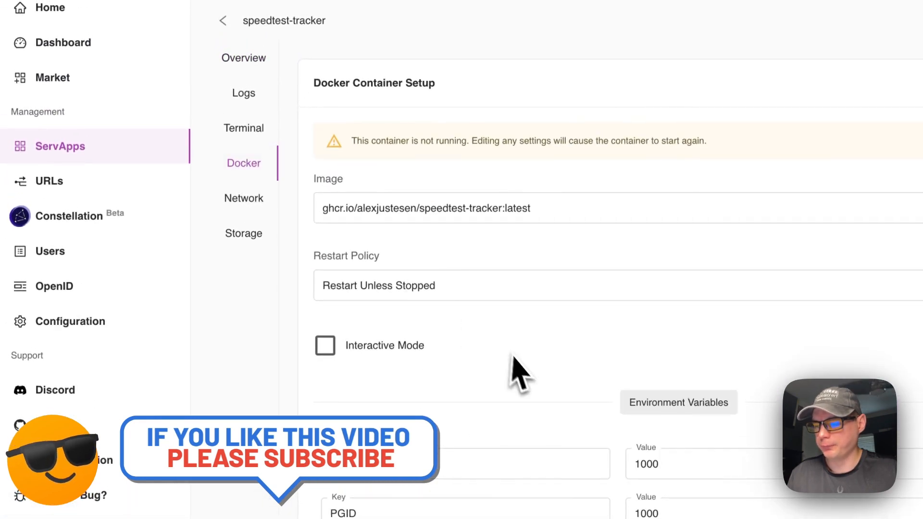
pyautogui.scroll(-8, 514, 358)
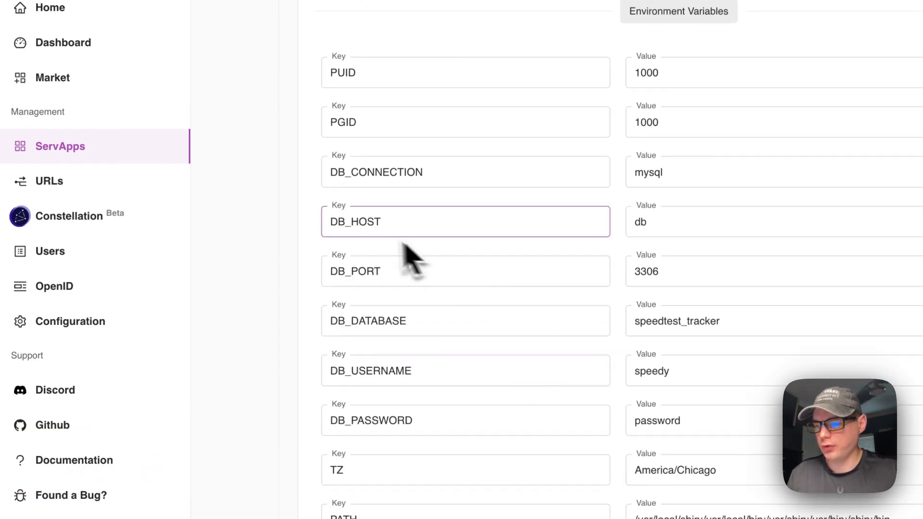
pyautogui.doubleClick(641, 222)
pyautogui.write('172.17.0.3')
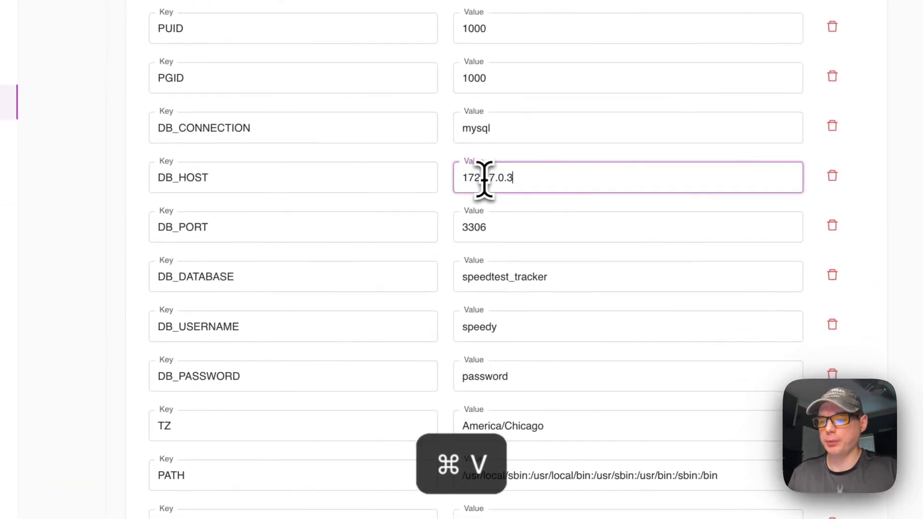
# Update the speedtest-tracker container with the edited environment variables and open its logs
pyautogui.scroll(-20, 396, 282)
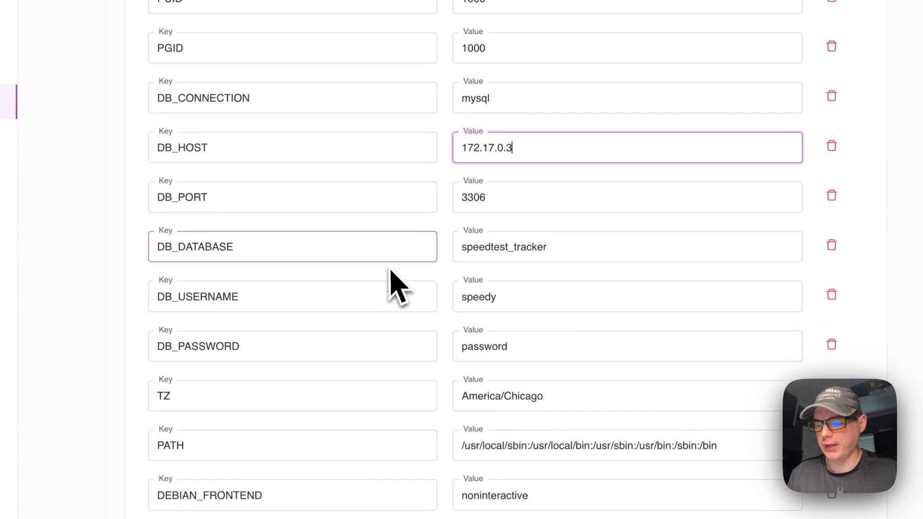
pyautogui.scroll(-10, 394, 281)
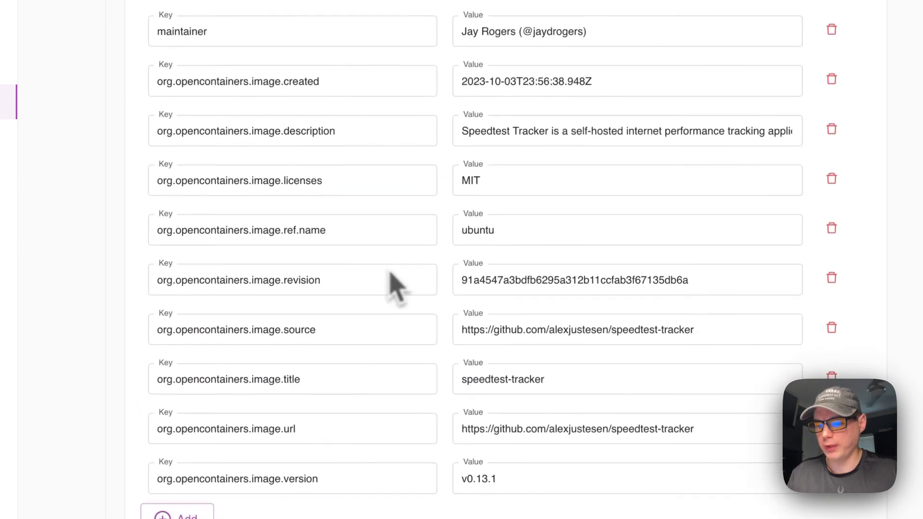
pyautogui.click(532, 393)
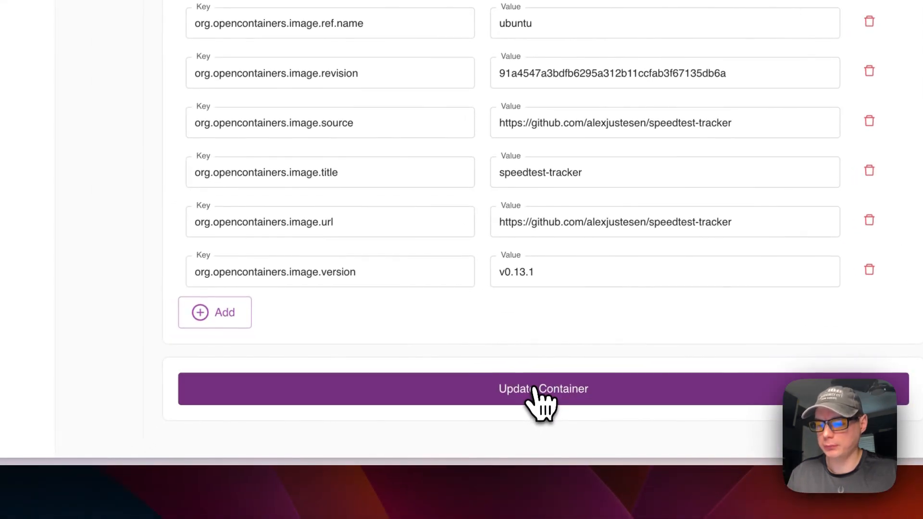
pyautogui.scroll(20, 418, 123)
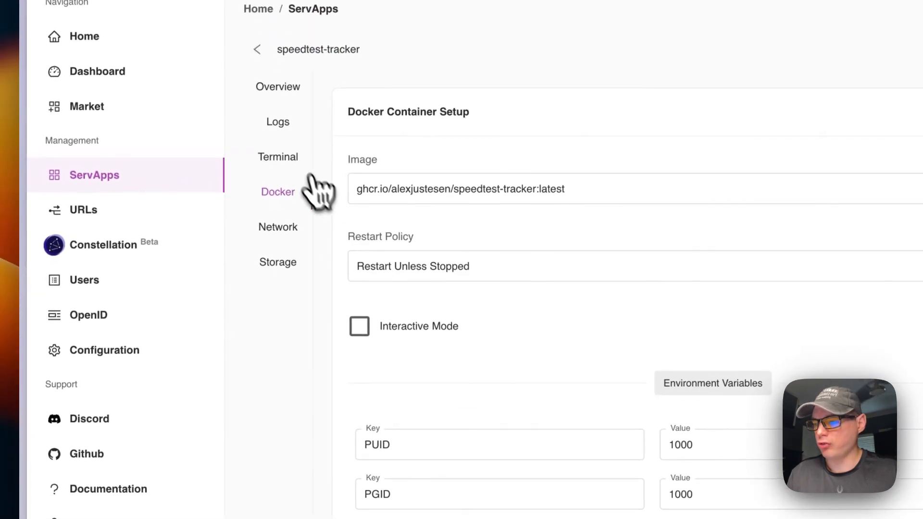
pyautogui.click(277, 125)
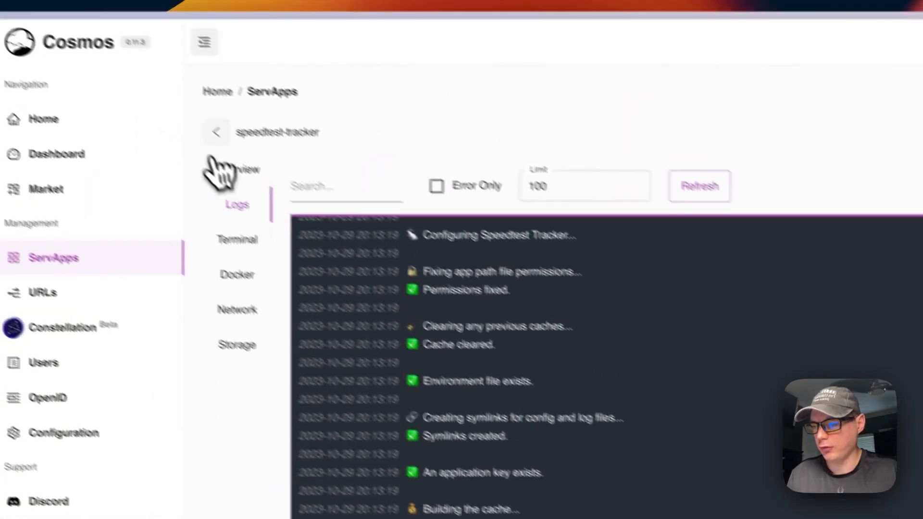
# Return to the ServApps list, open the speedtest-tracker container's details, and check its overview, logs and terminal pages
pyautogui.click(214, 139)
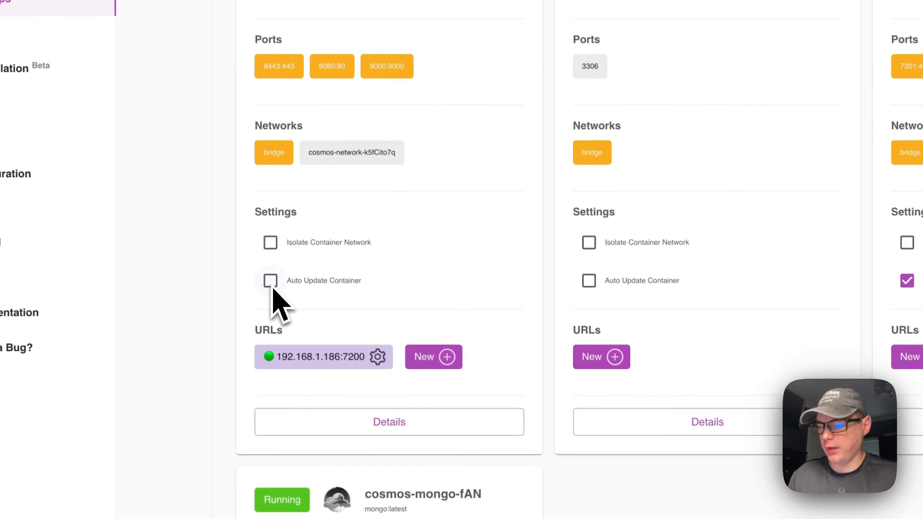
pyautogui.scroll(-4, 365, 303)
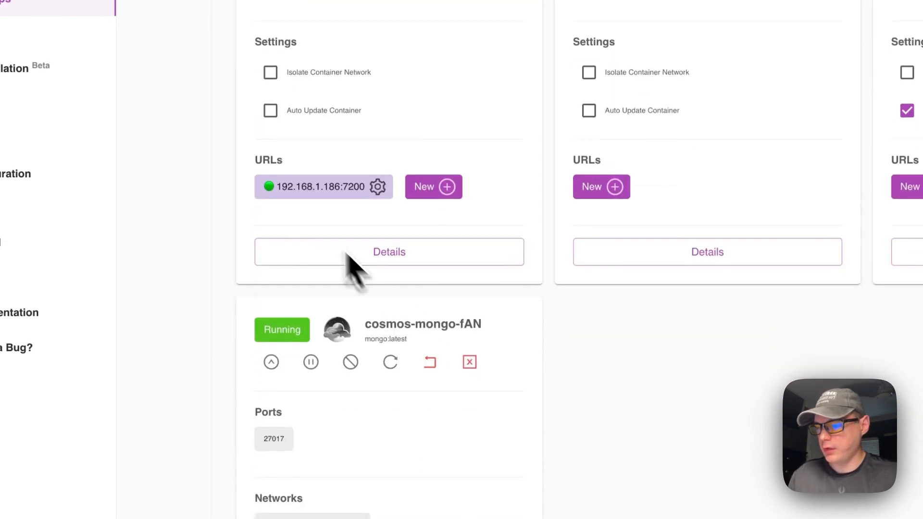
pyautogui.click(406, 252)
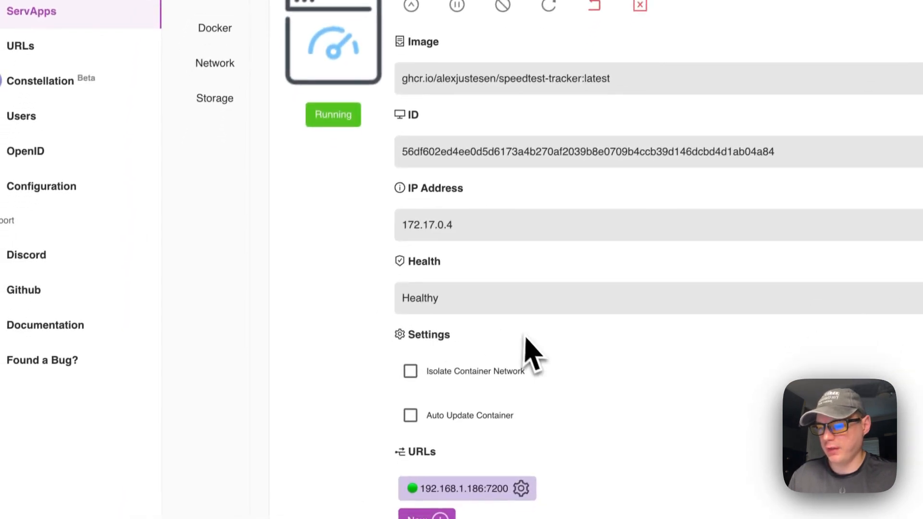
pyautogui.scroll(-1, 471, 374)
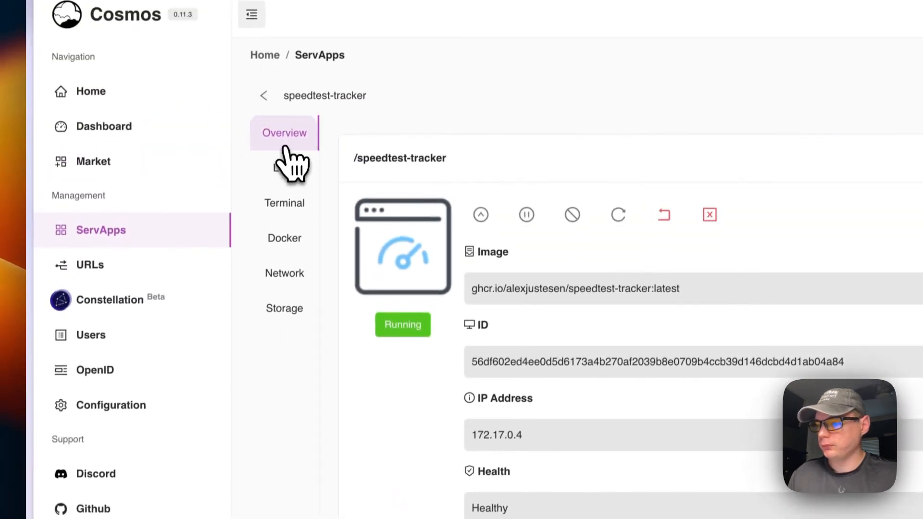
pyautogui.click(287, 167)
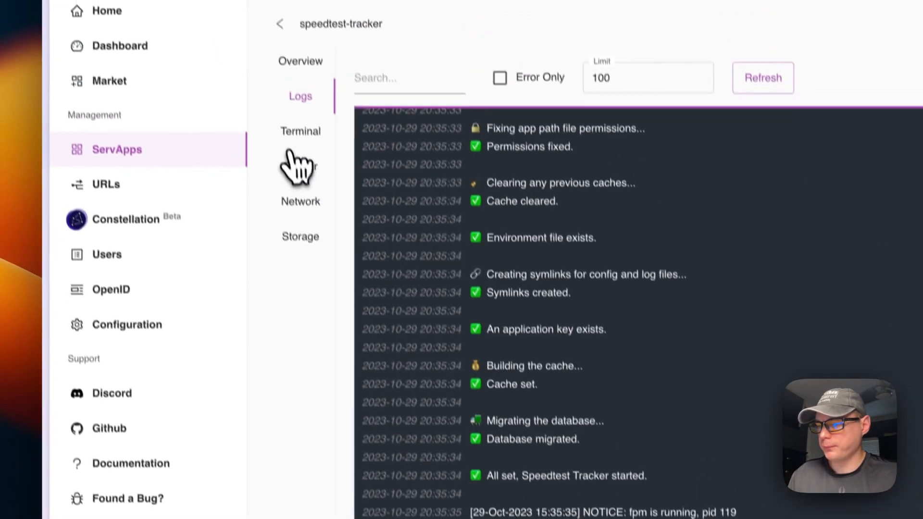
pyautogui.click(291, 144)
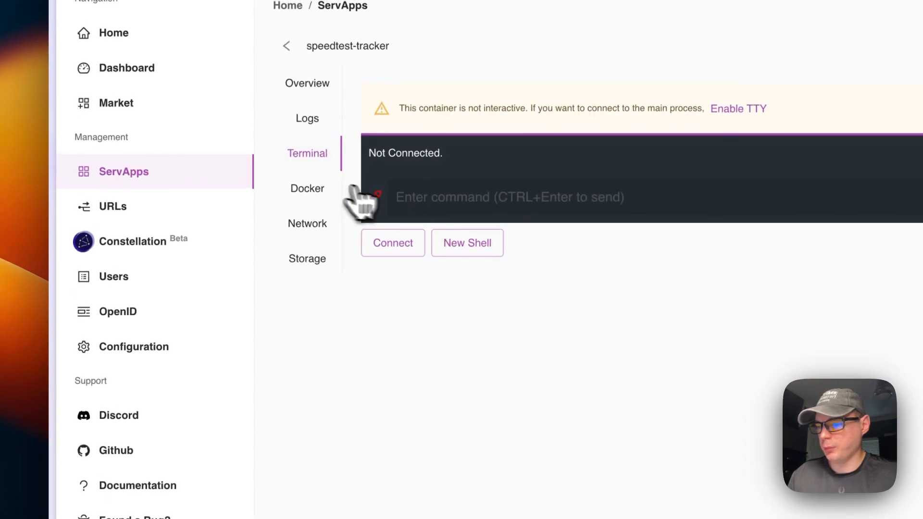
# Review the speedtest-tracker container's Docker setup, including the restart policy options, environment variables and labels
pyautogui.click(306, 190)
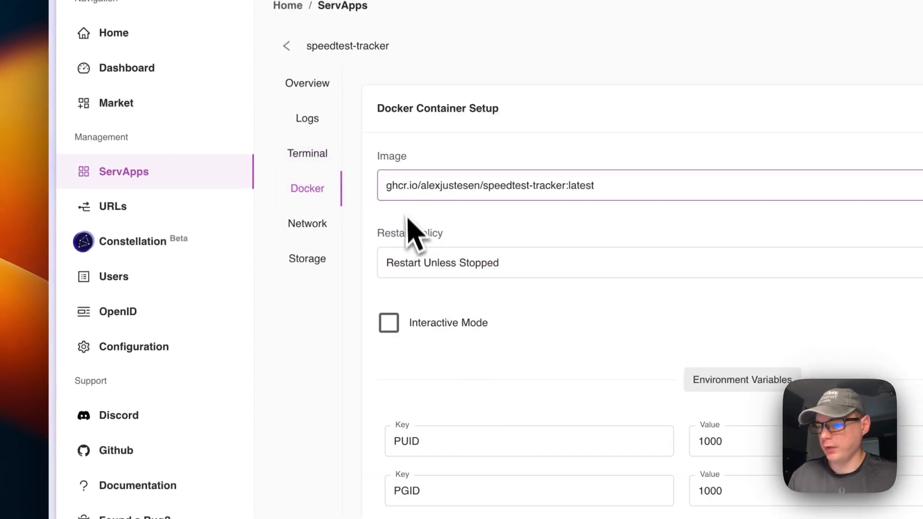
pyautogui.click(447, 270)
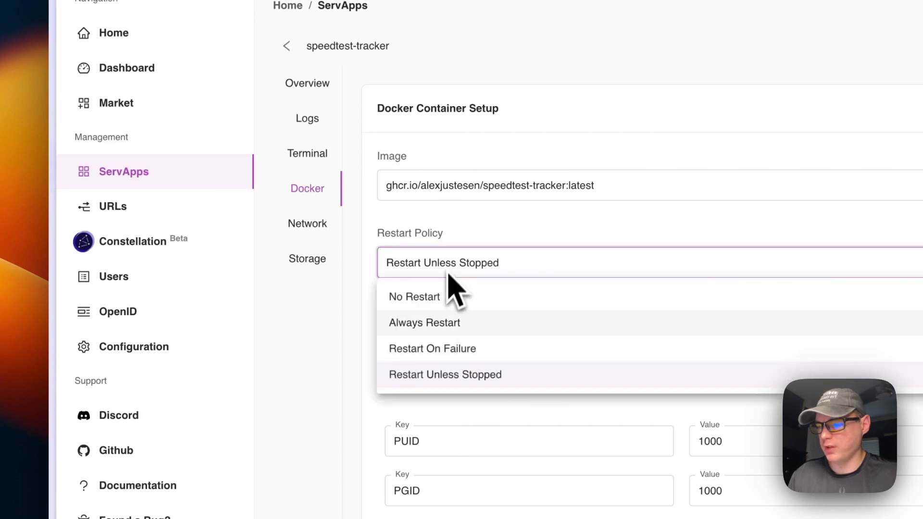
pyautogui.click(347, 406)
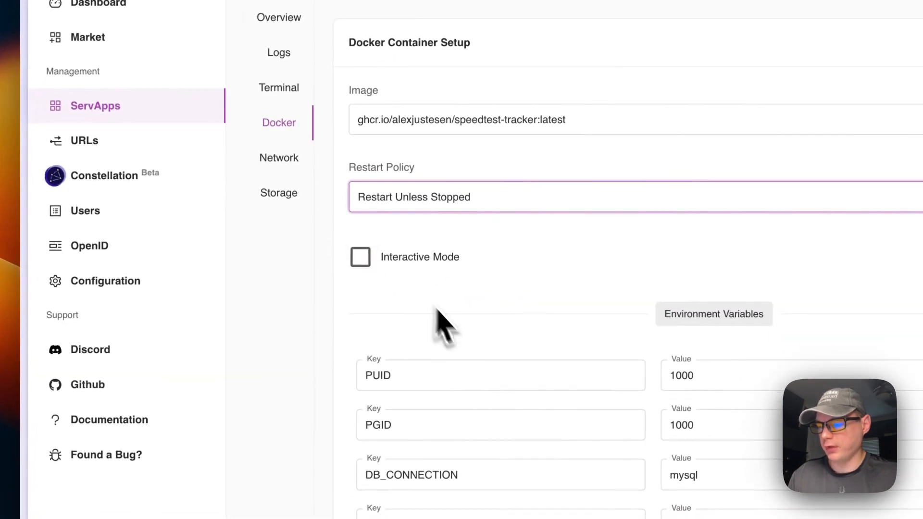
pyautogui.scroll(-15, 444, 327)
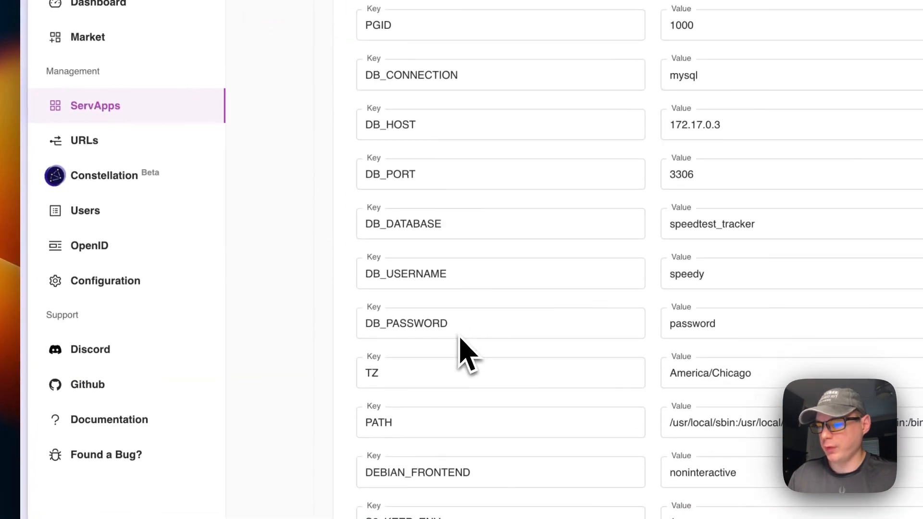
pyautogui.scroll(-15, 408, 351)
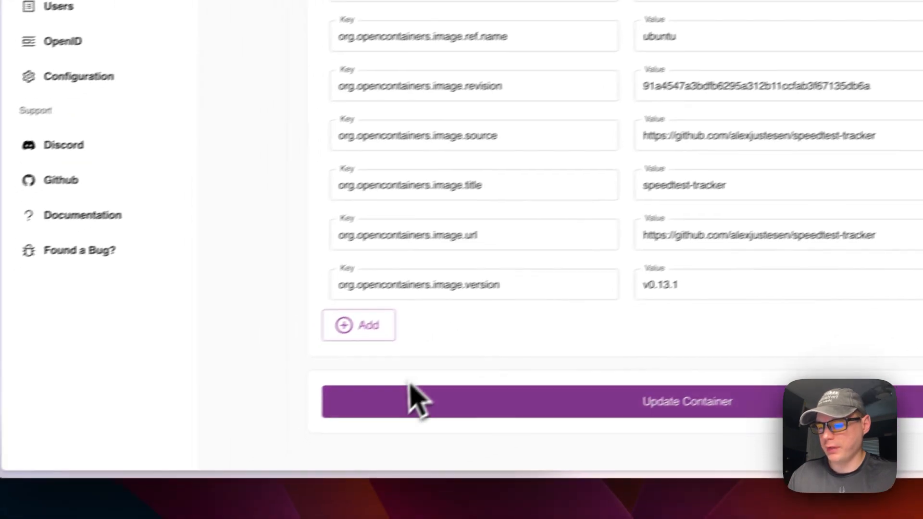
pyautogui.scroll(15, 188, 190)
pyautogui.scroll(10, 326, 327)
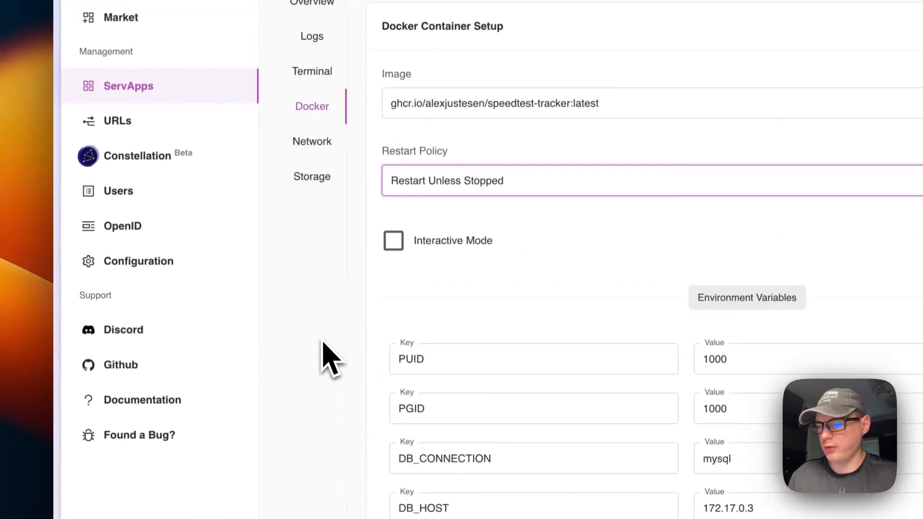
# Open the container's network settings, add an empty exposed-port row, and remove it again
pyautogui.click(308, 111)
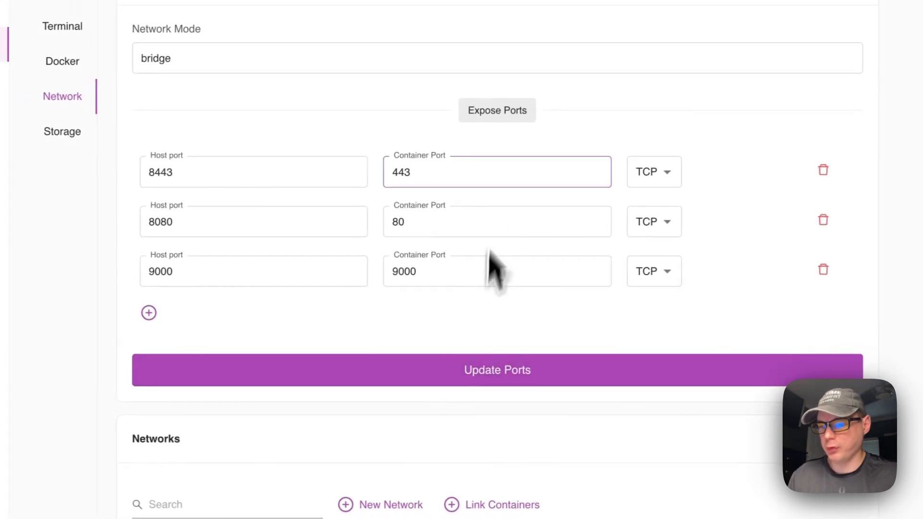
pyautogui.click(226, 335)
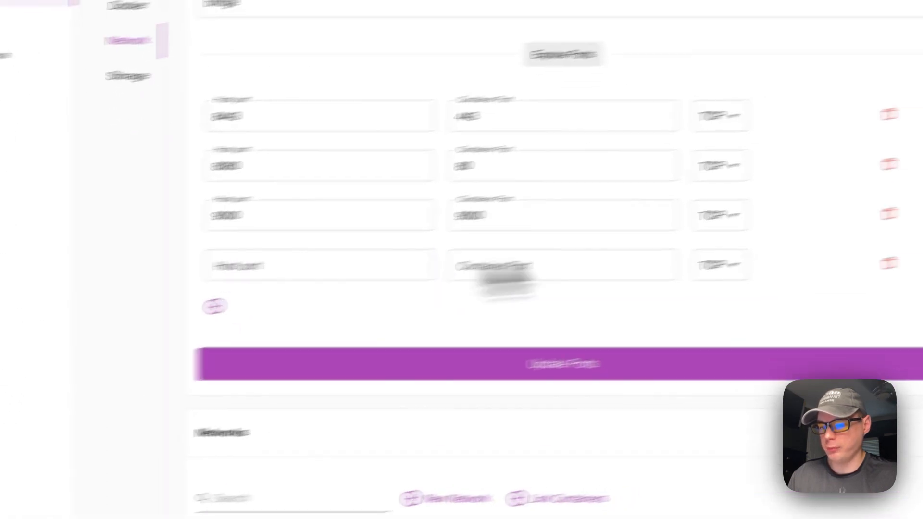
pyautogui.click(900, 342)
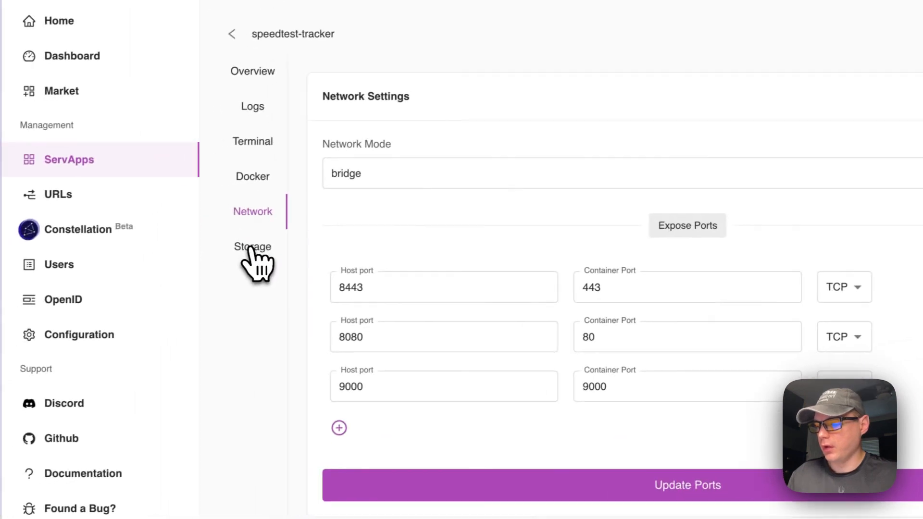
# Open the container's storage settings, add a new mount point, check its Bind and Volume types, and remove it again
pyautogui.click(254, 247)
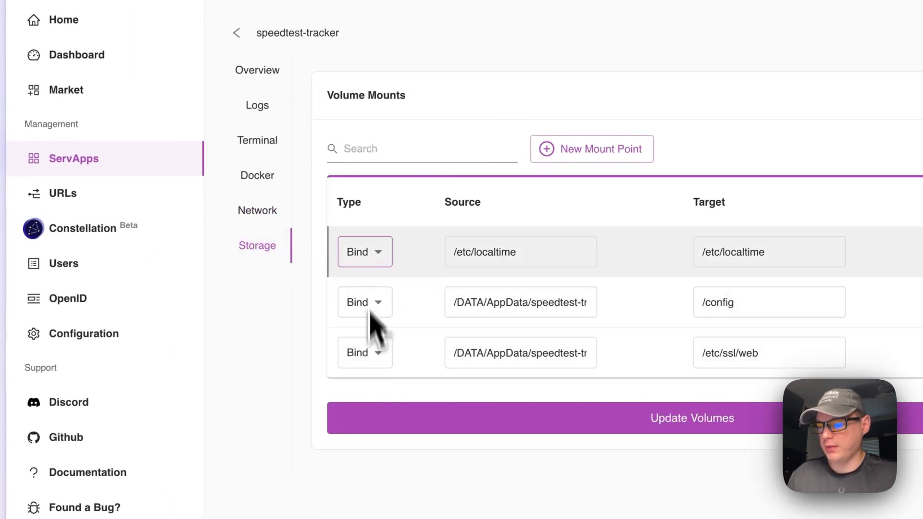
pyautogui.click(558, 152)
pyautogui.click(377, 409)
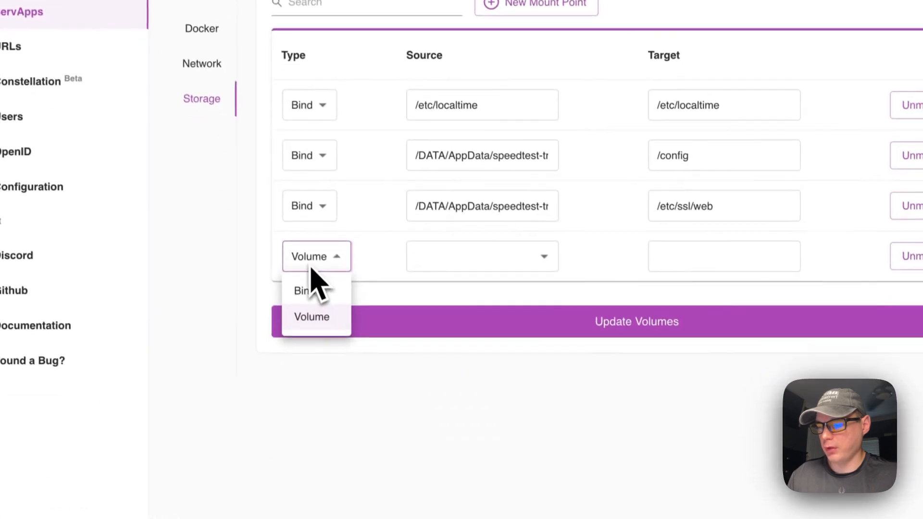
pyautogui.click(919, 252)
pyautogui.click(919, 251)
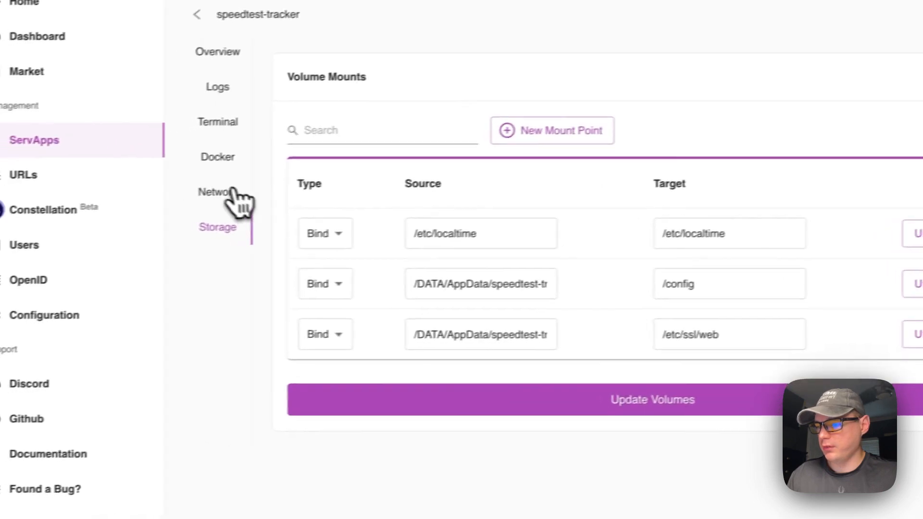
# Return to the container's network settings and look through the list of available Docker networks
pyautogui.click(236, 198)
pyautogui.scroll(-5, 445, 360)
pyautogui.scroll(-6, 447, 288)
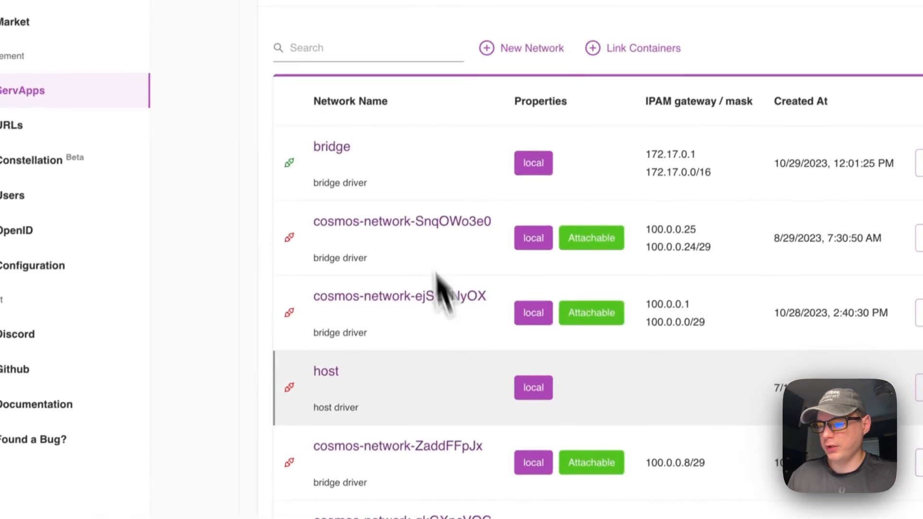
pyautogui.scroll(10, 547, 291)
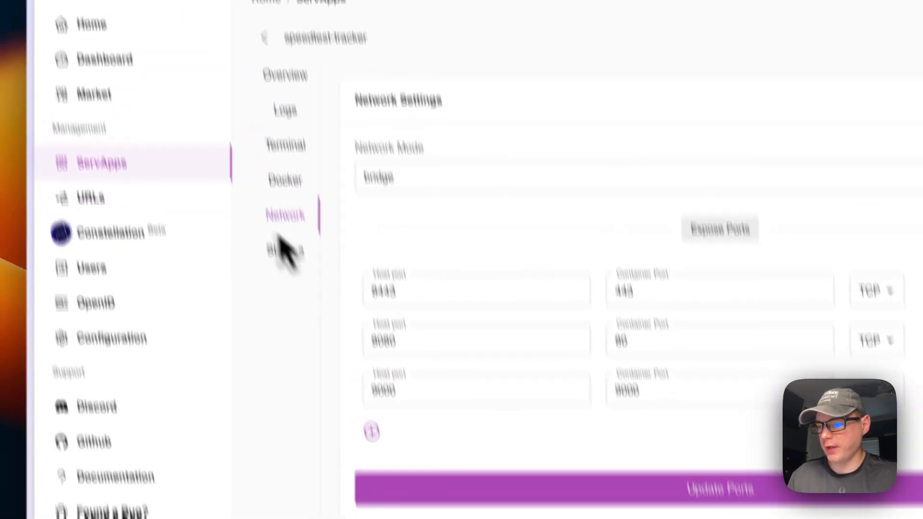
# Open the settings of the speedtest-tracker URL from the ServApps list and examine its target in the overview
pyautogui.click(294, 160)
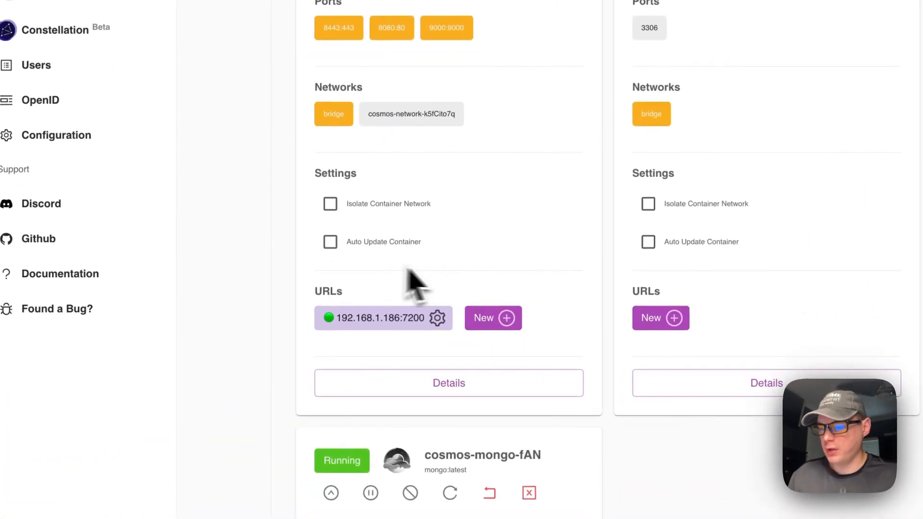
pyautogui.click(437, 317)
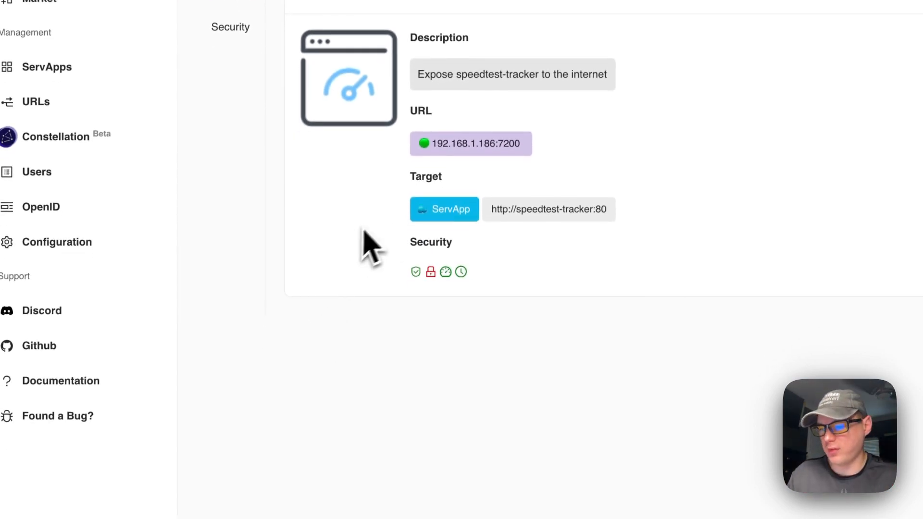
pyautogui.moveTo(497, 220); pyautogui.dragTo(685, 228)
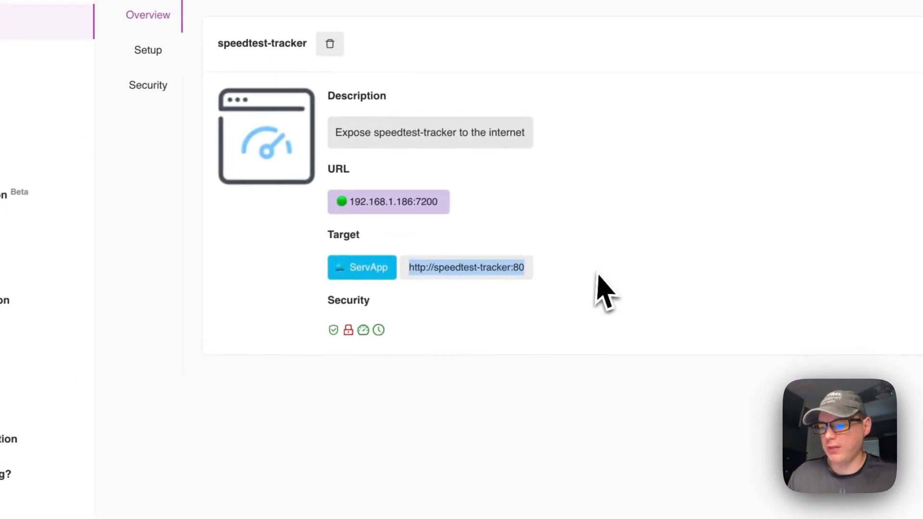
pyautogui.moveTo(342, 273); pyautogui.dragTo(395, 282)
# Open the URL's setup page and review its name, target mode options, container name, port and protocol
pyautogui.click(292, 149)
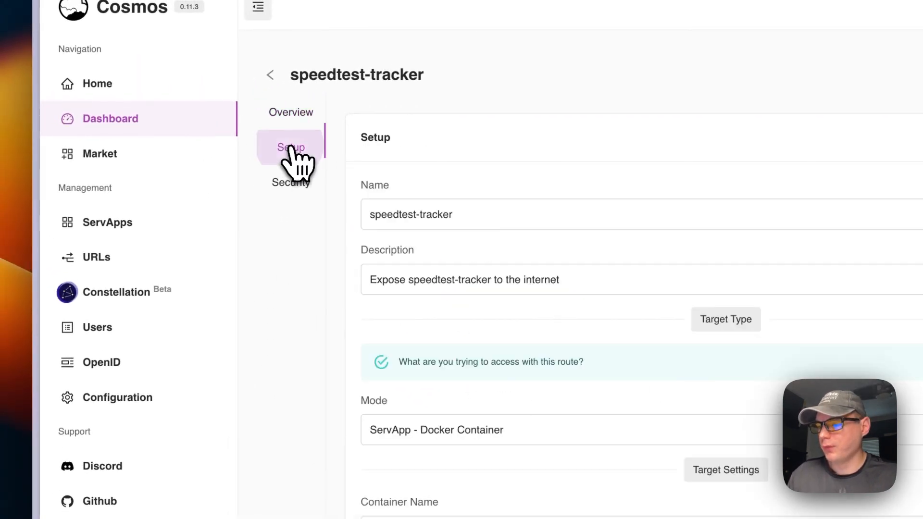
pyautogui.click(385, 203)
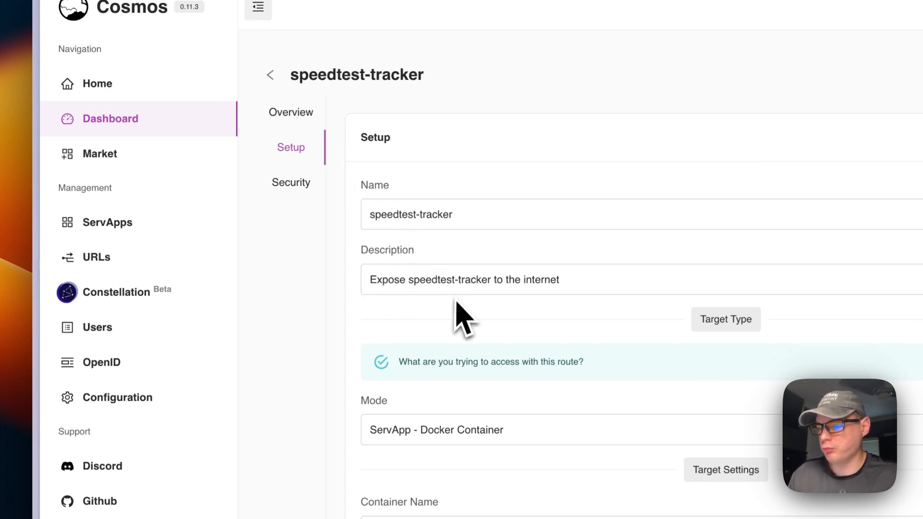
pyautogui.scroll(-5, 454, 307)
pyautogui.click(423, 236)
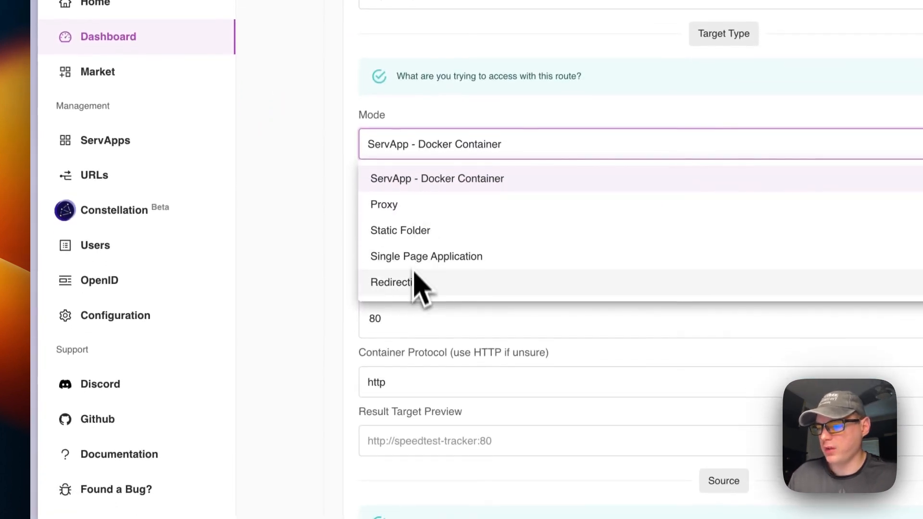
pyautogui.click(296, 234)
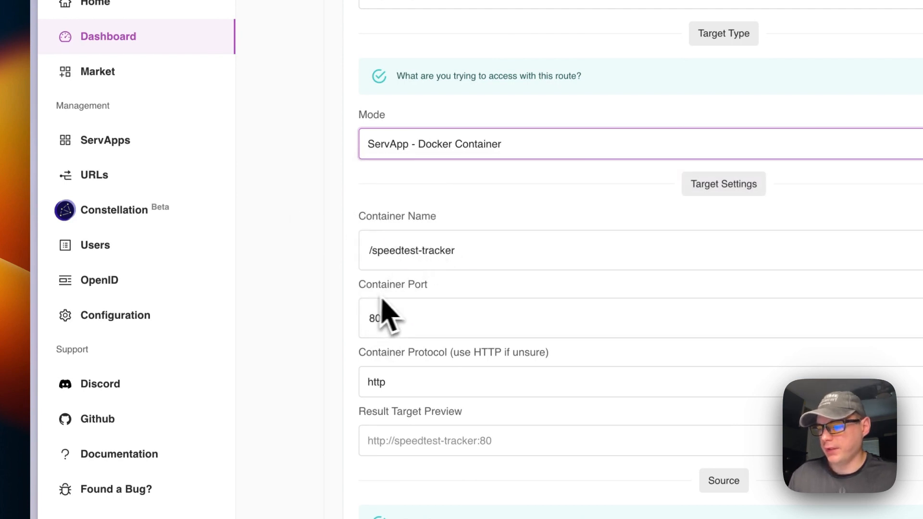
pyautogui.click(393, 363)
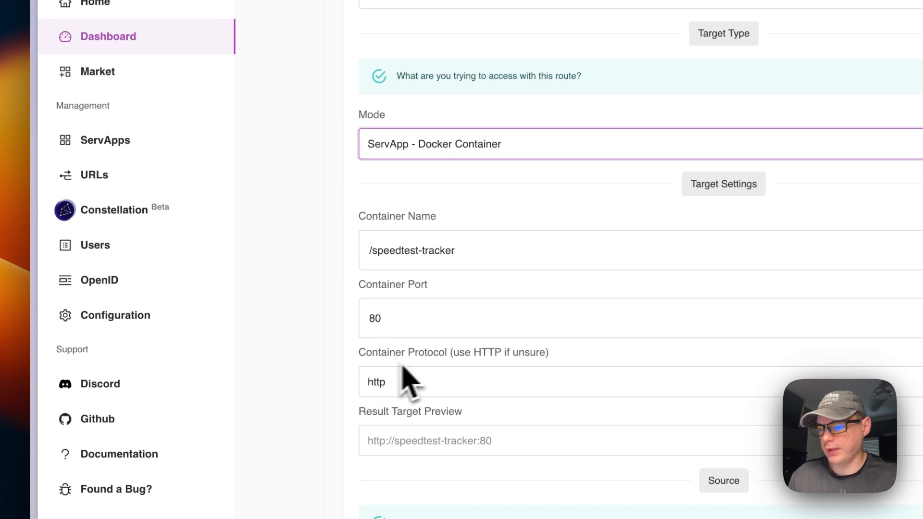
# Review the URL's source host and port against the container port, its basic security options, and the expanded advanced settings
pyautogui.scroll(-3, 485, 373)
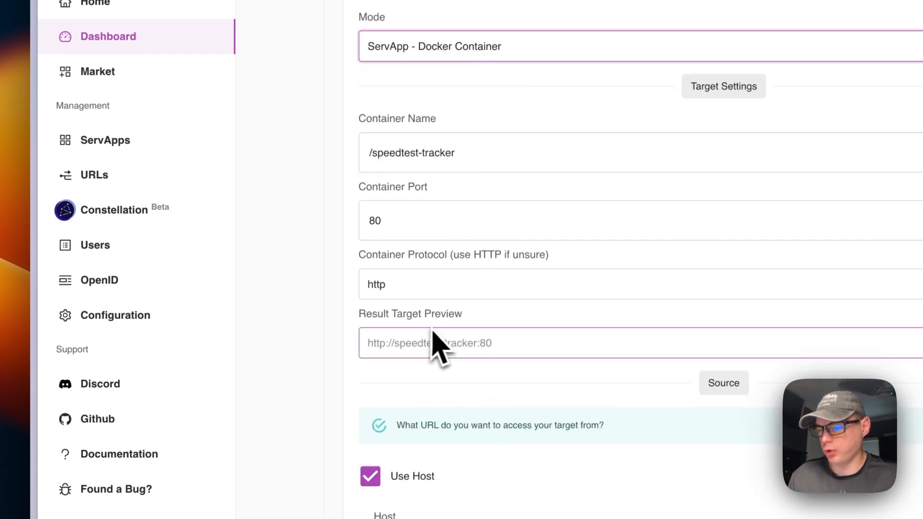
pyautogui.scroll(-3, 437, 346)
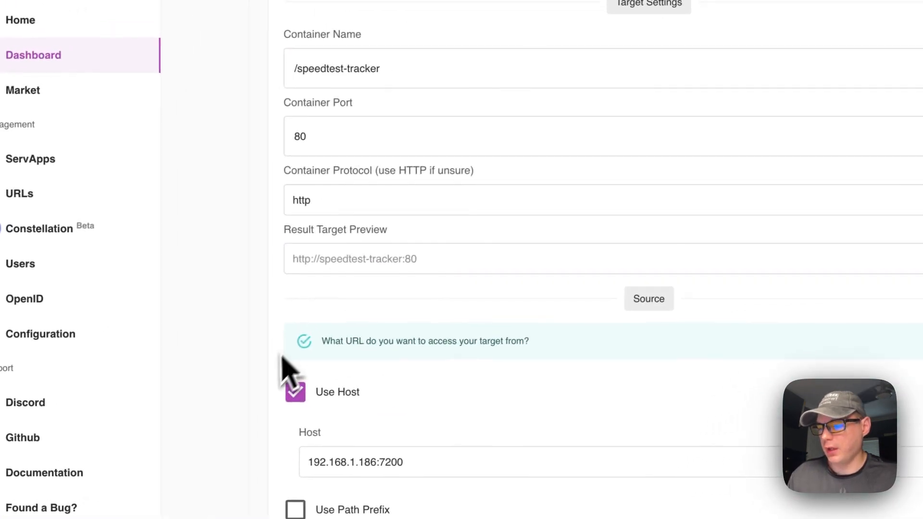
pyautogui.scroll(-3, 288, 372)
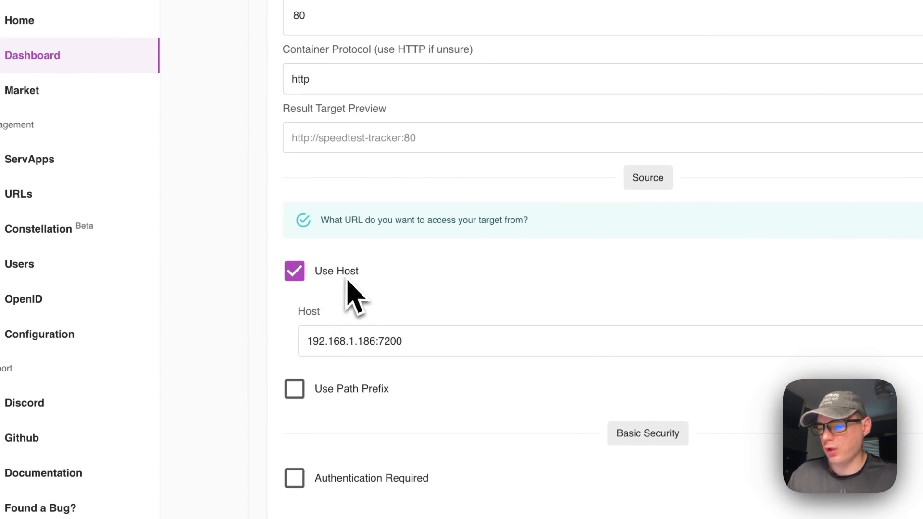
pyautogui.tripleClick(328, 341)
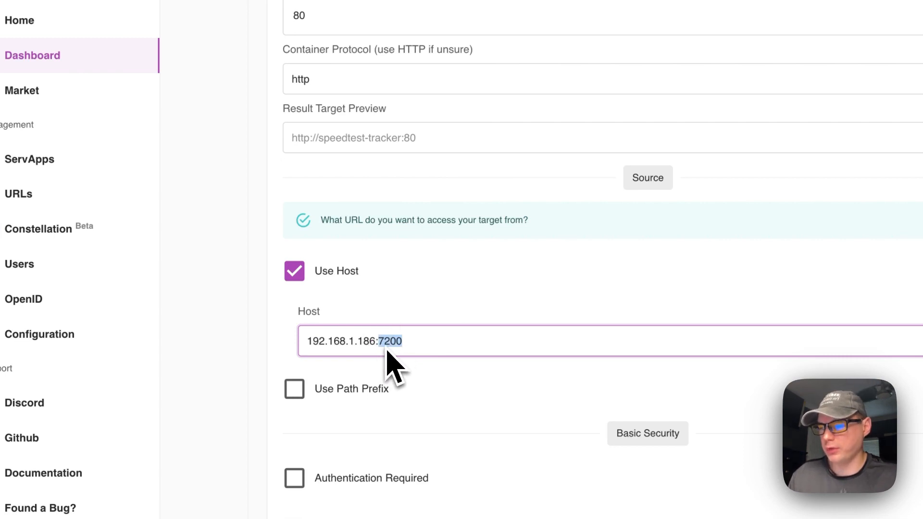
pyautogui.scroll(4, 387, 350)
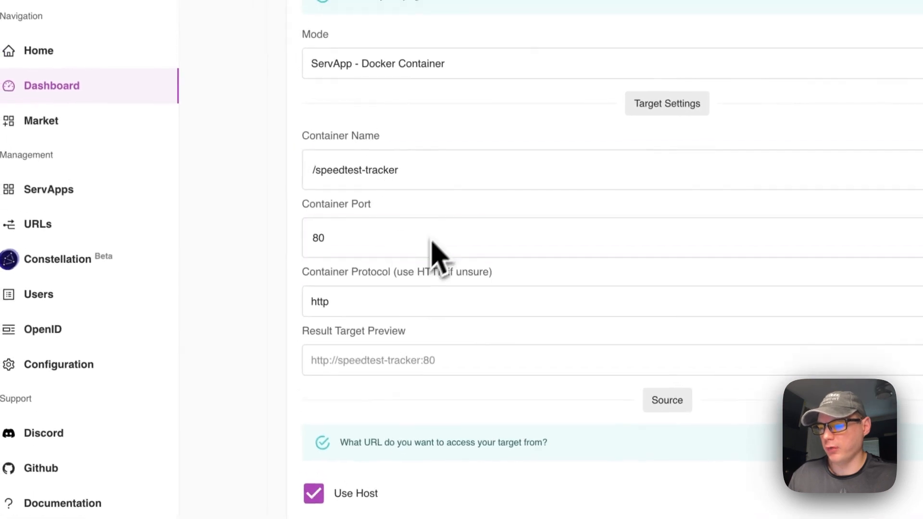
pyautogui.scroll(-5, 374, 267)
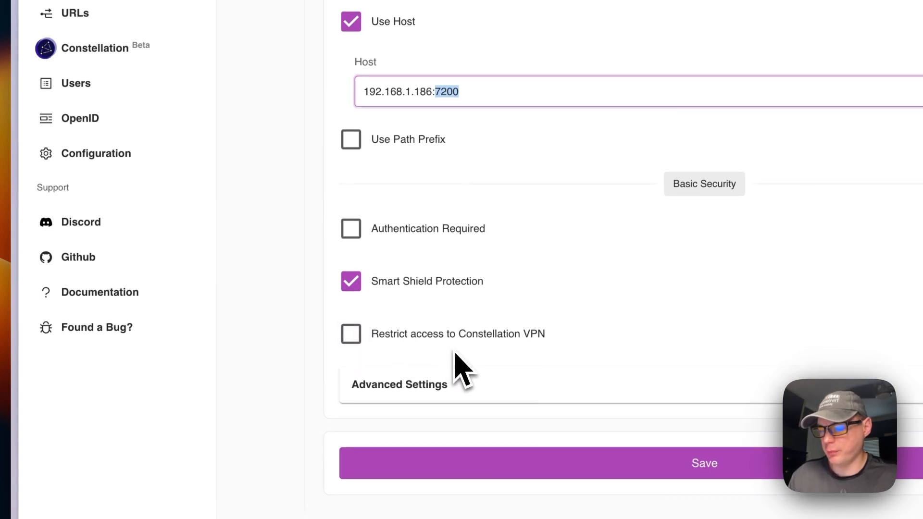
pyautogui.click(454, 386)
pyautogui.scroll(-5, 454, 389)
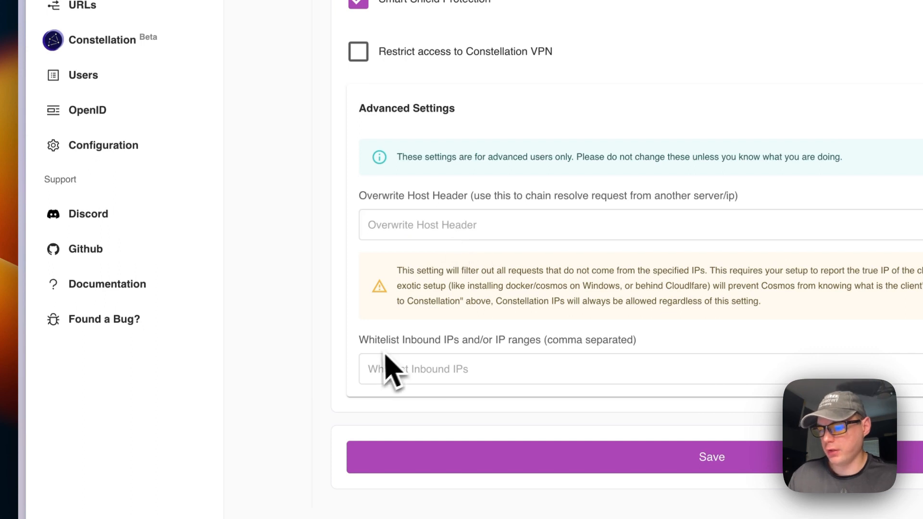
# Review the URL's security page, covering authentication, header, Smart Shield, limit and bot-blocking options
pyautogui.scroll(15, 384, 327)
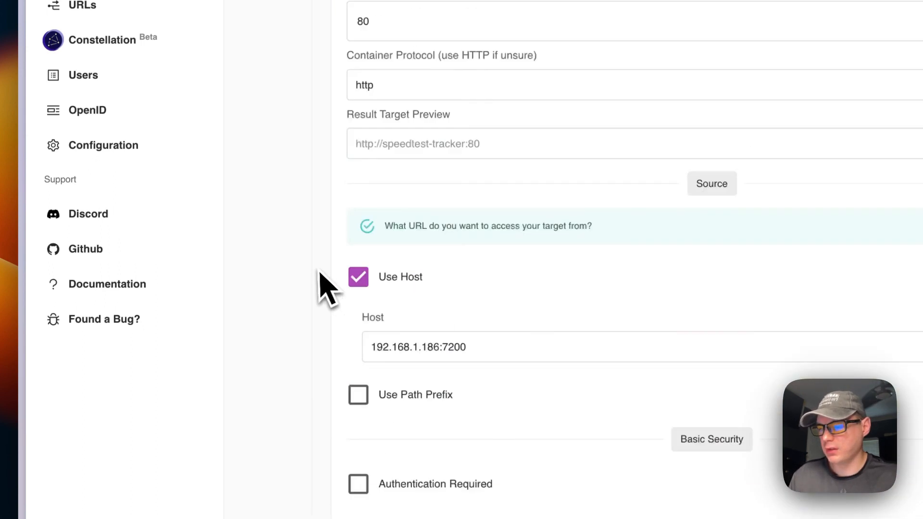
pyautogui.click(272, 132)
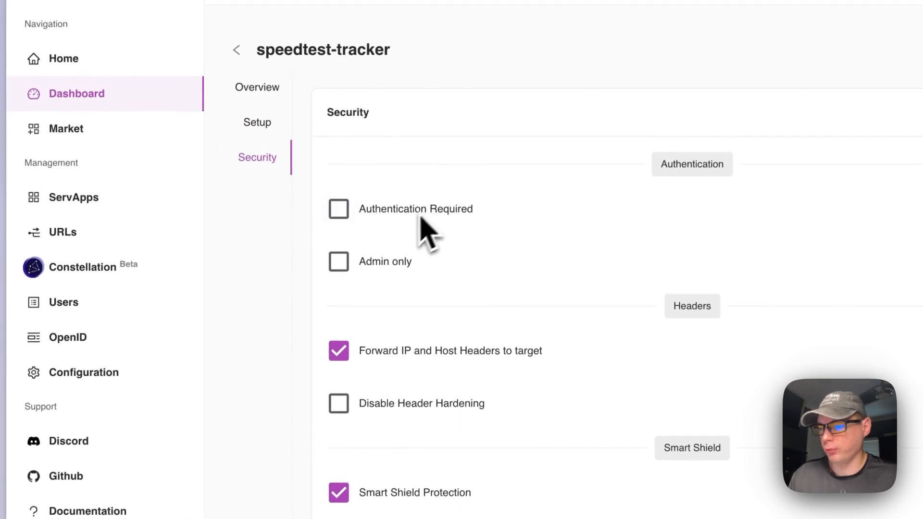
pyautogui.scroll(-4, 406, 286)
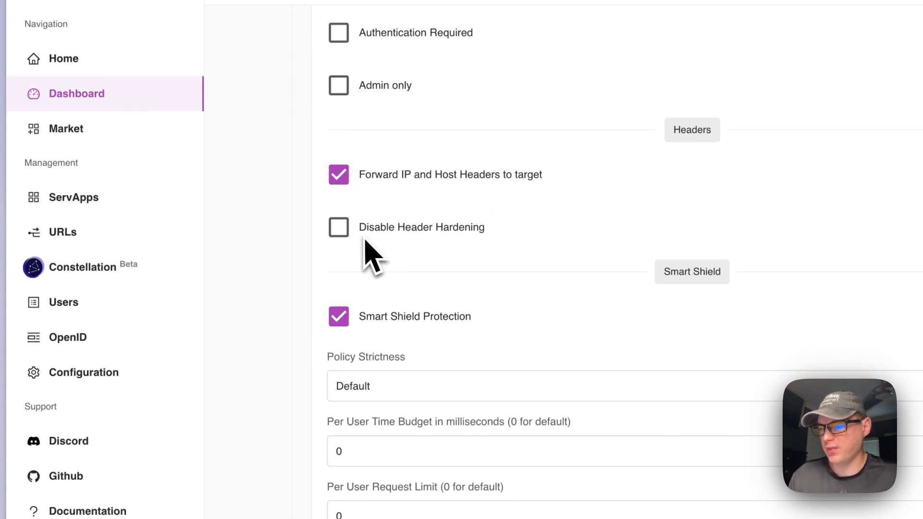
pyautogui.scroll(-3, 469, 255)
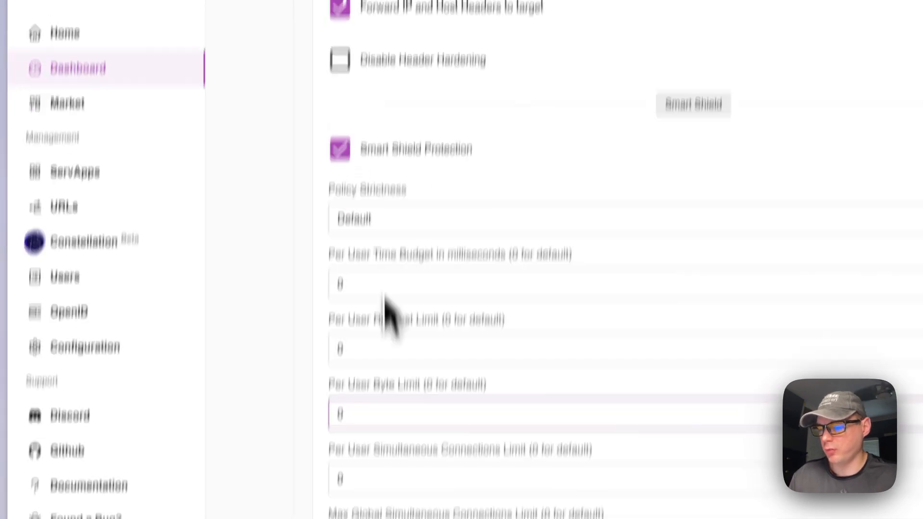
pyautogui.scroll(-9, 390, 399)
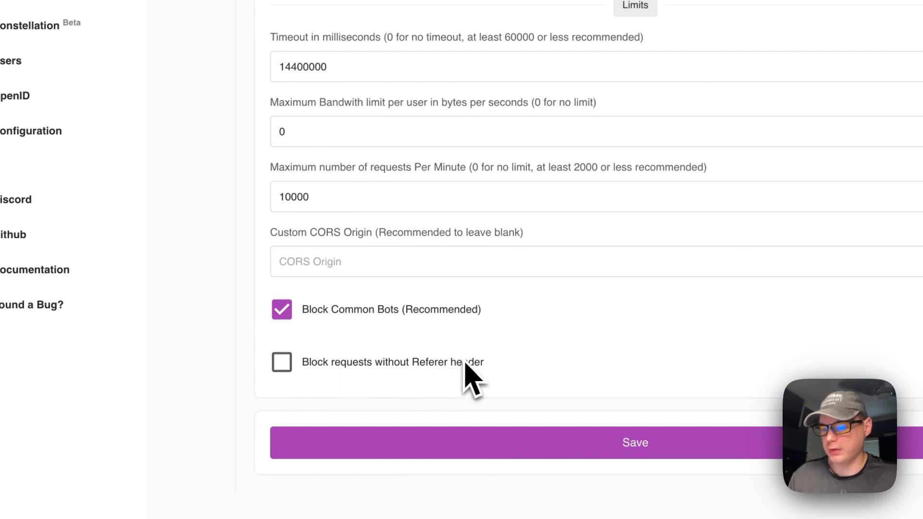
pyautogui.scroll(10, 562, 394)
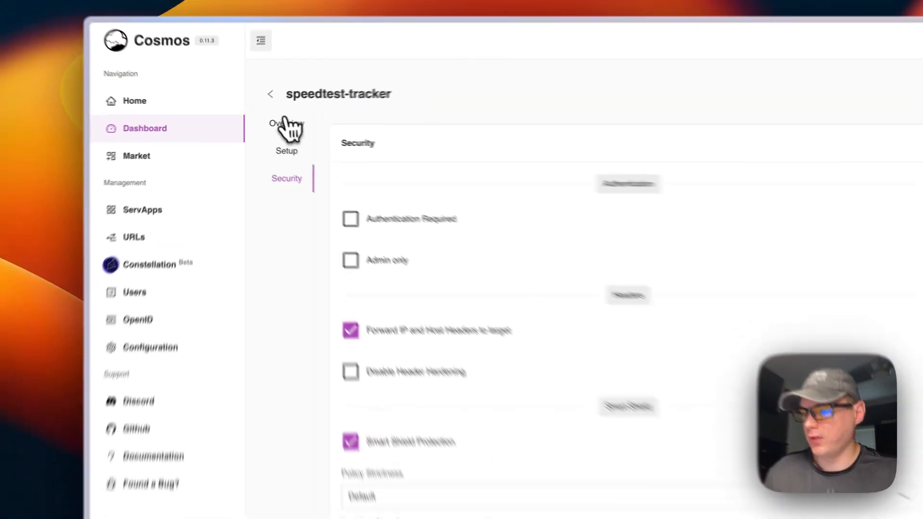
# Check the speedtest-tracker entry on the home page, among the ServApps and in the URLs list, and view its URL overview
pyautogui.click(263, 123)
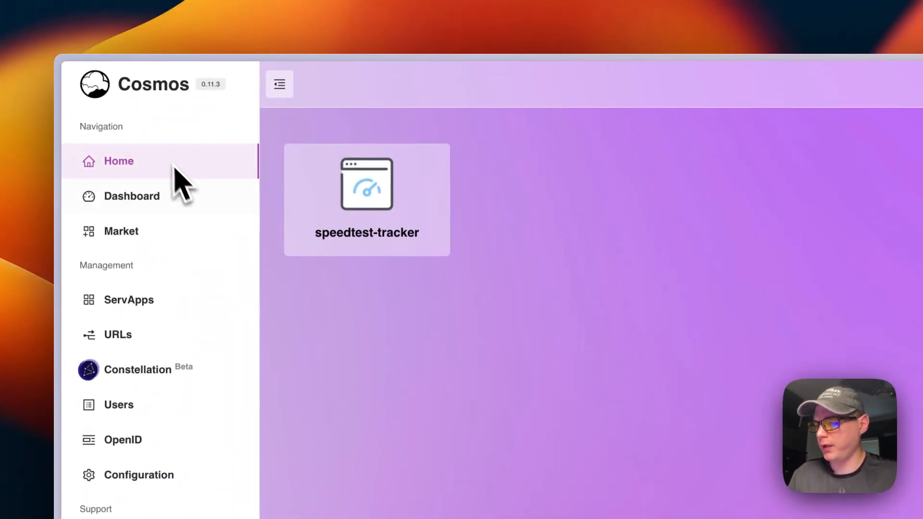
pyautogui.click(181, 300)
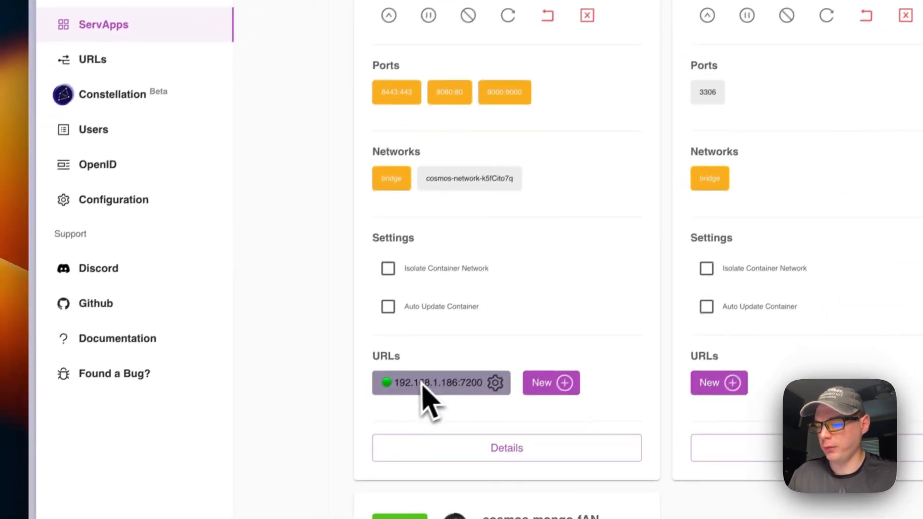
pyautogui.click(160, 69)
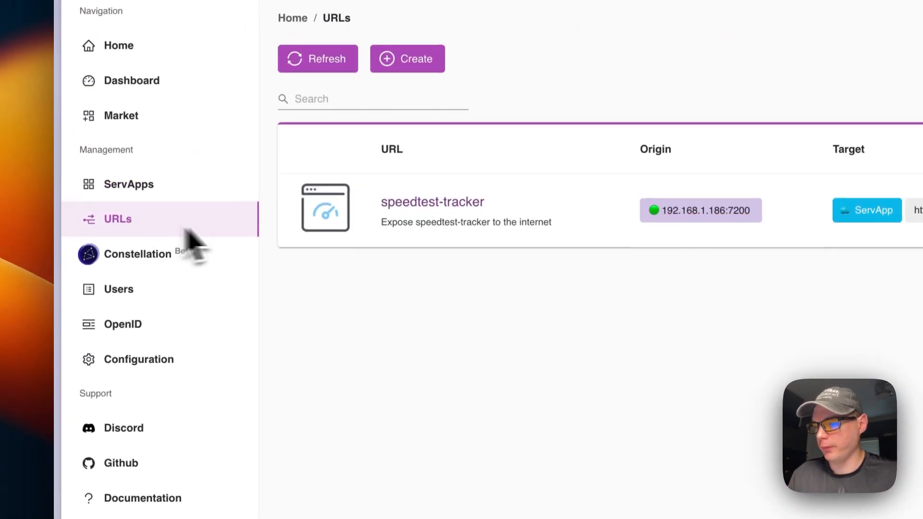
pyautogui.click(447, 204)
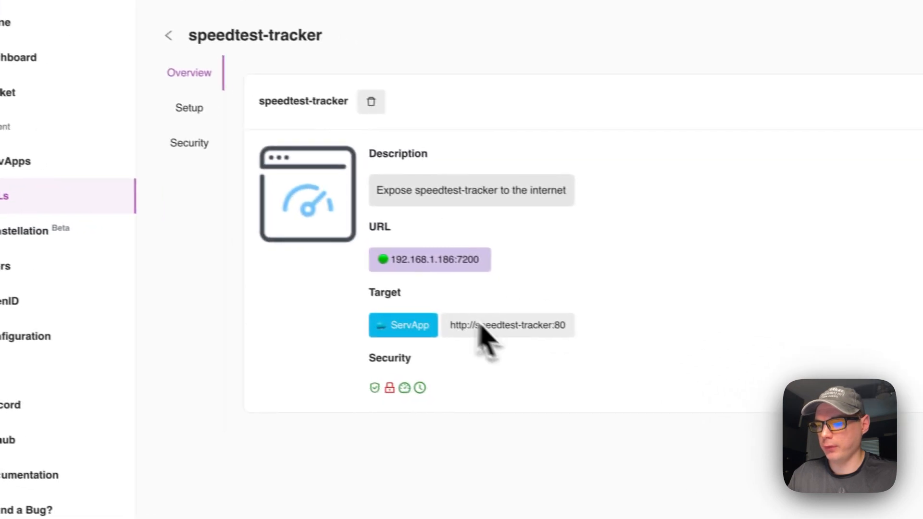
# Launch speedtest-tracker from the Cosmos home page and go to its admin panel sign-in form
pyautogui.click(55, 25)
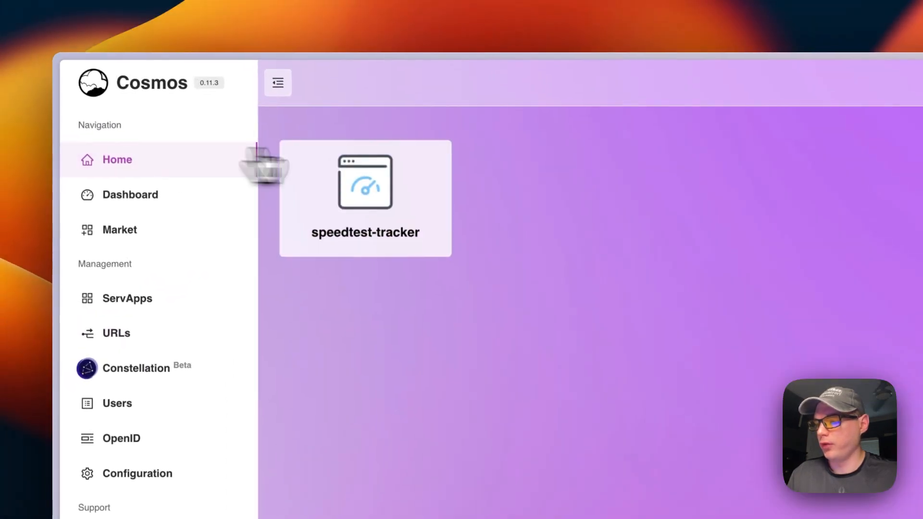
pyautogui.click(361, 208)
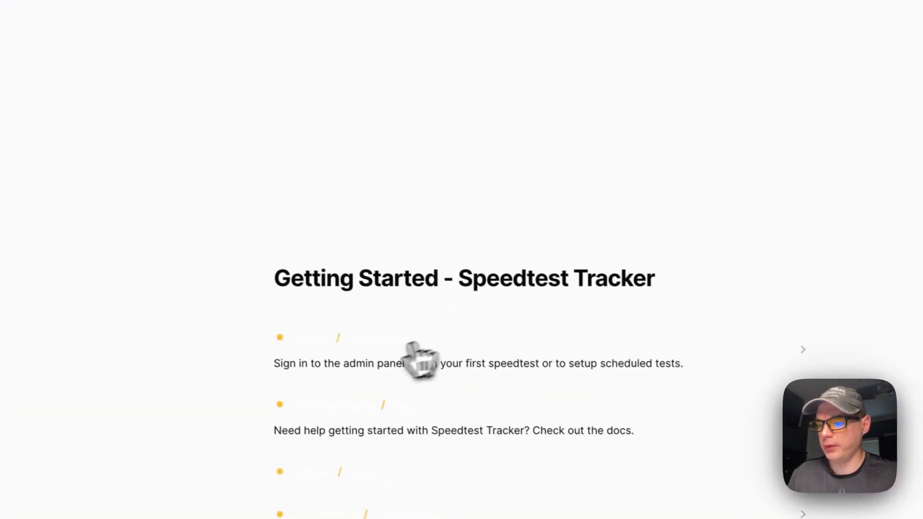
pyautogui.click(358, 337)
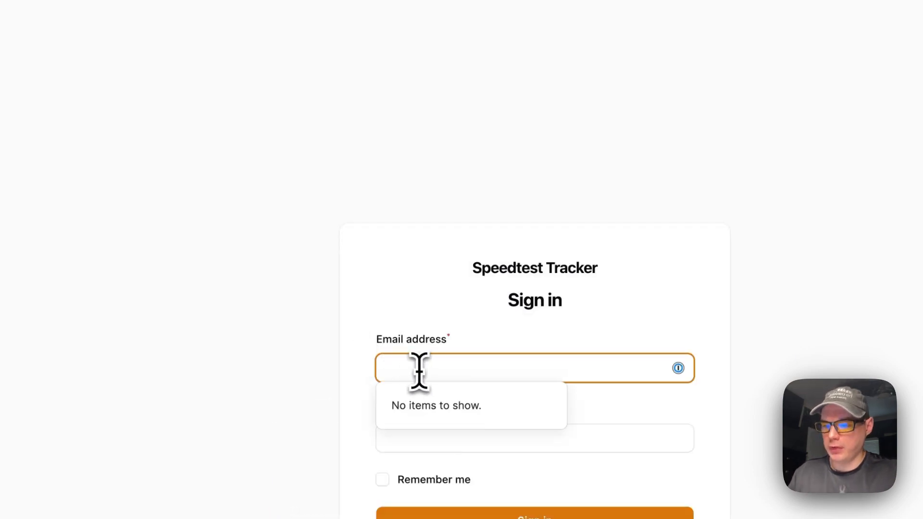
# Sign in to the Speedtest Tracker admin panel with the administrator's email address and password
pyautogui.write('admin@')
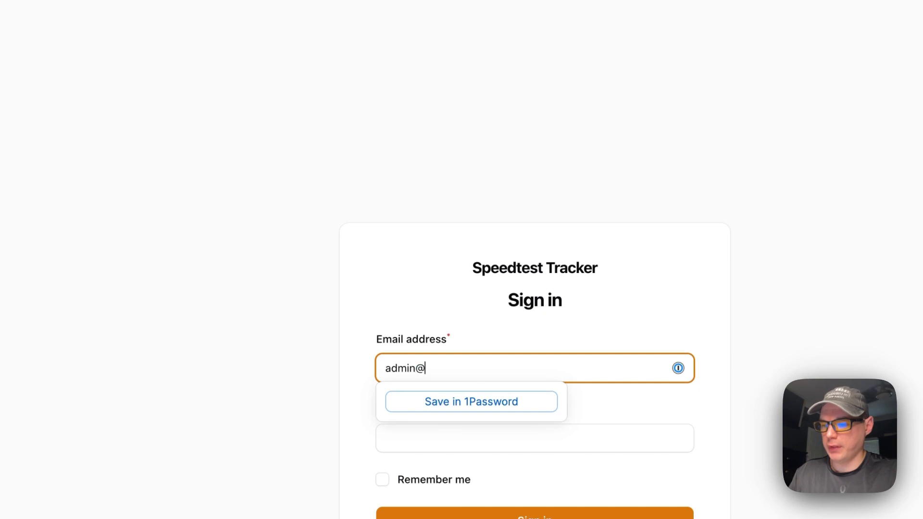
pyautogui.write('example.com')
pyautogui.press('Tab')
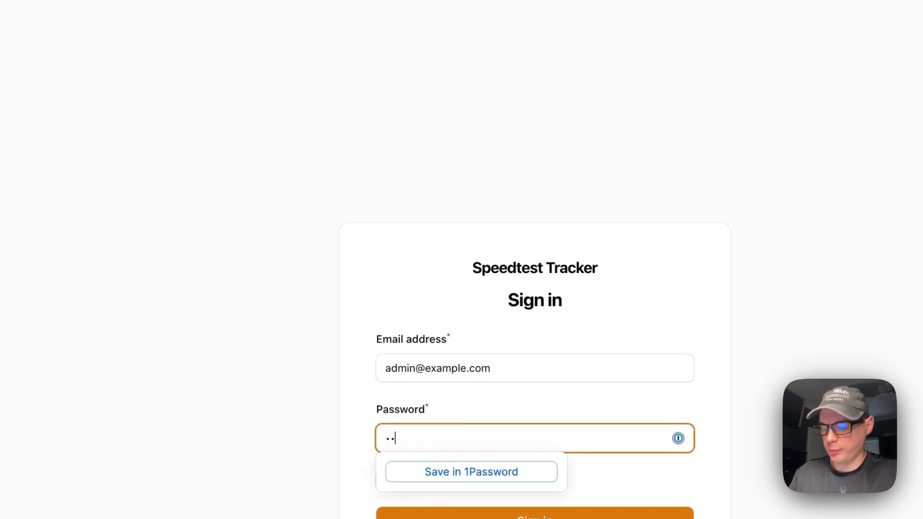
pyautogui.click(289, 393)
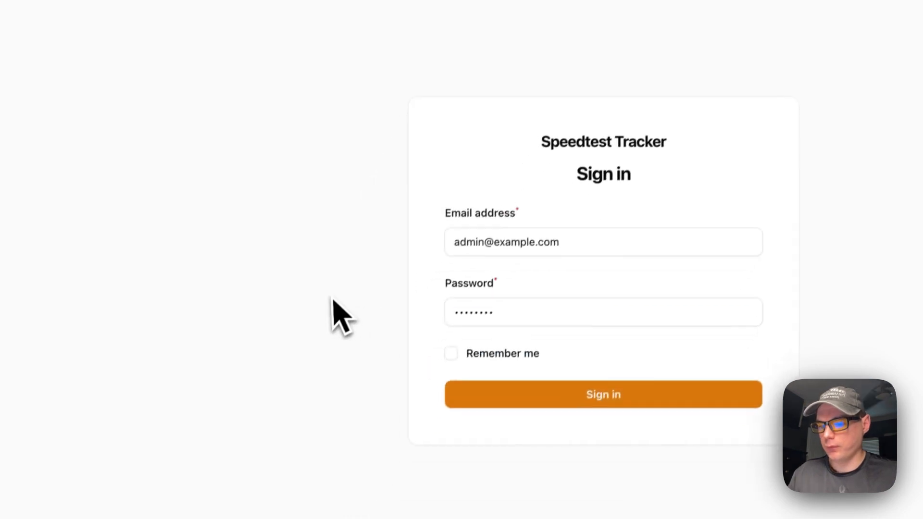
pyautogui.click(500, 385)
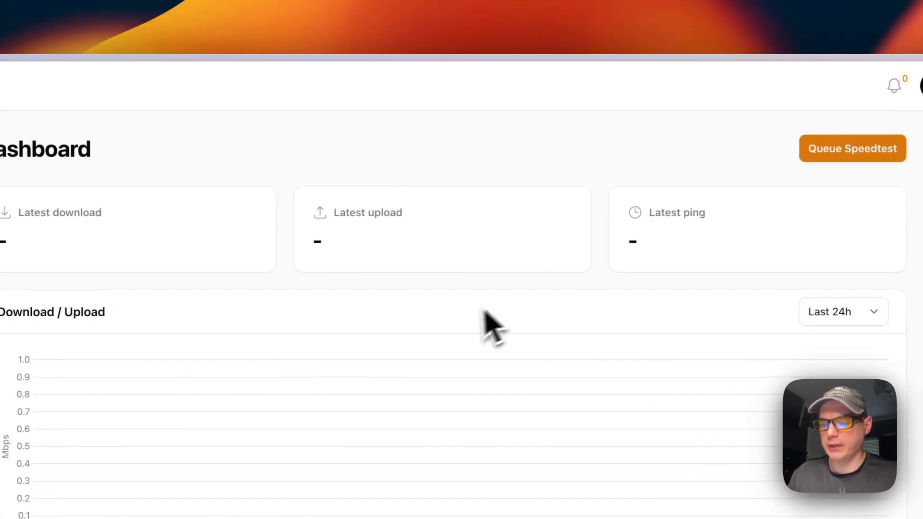
# Look over the dashboard's charts and queue a speedtest
pyautogui.scroll(-5, 464, 315)
pyautogui.scroll(-3, 332, 382)
pyautogui.scroll(8, 325, 377)
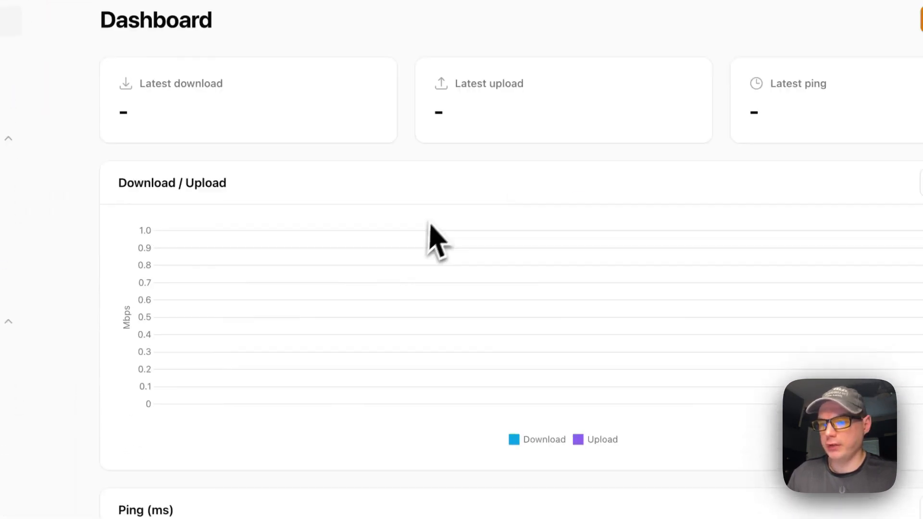
pyautogui.click(753, 145)
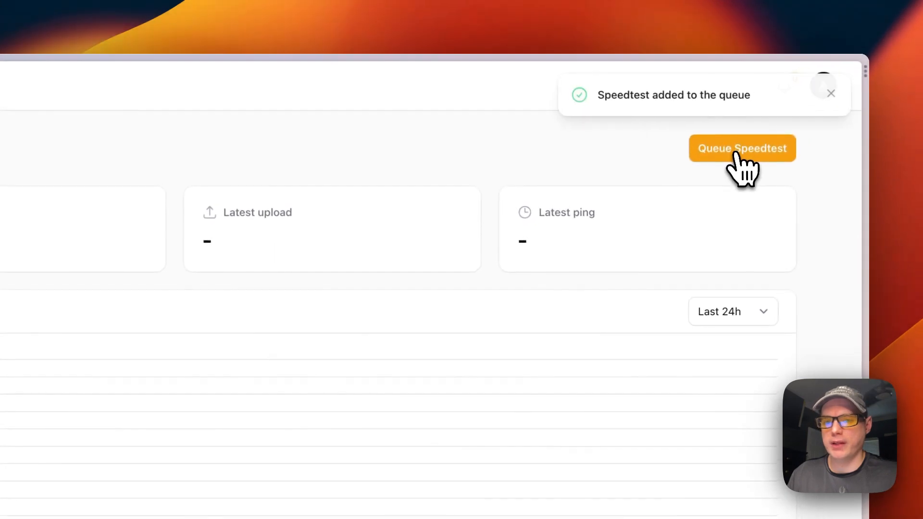
# Examine the results list, the users list with the admin account's available actions, and the form for creating a user
pyautogui.click(131, 189)
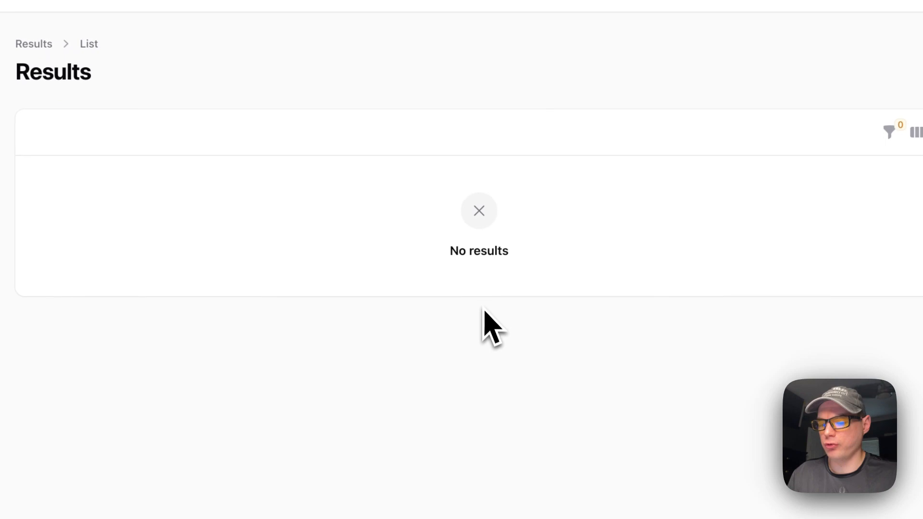
pyautogui.click(168, 219)
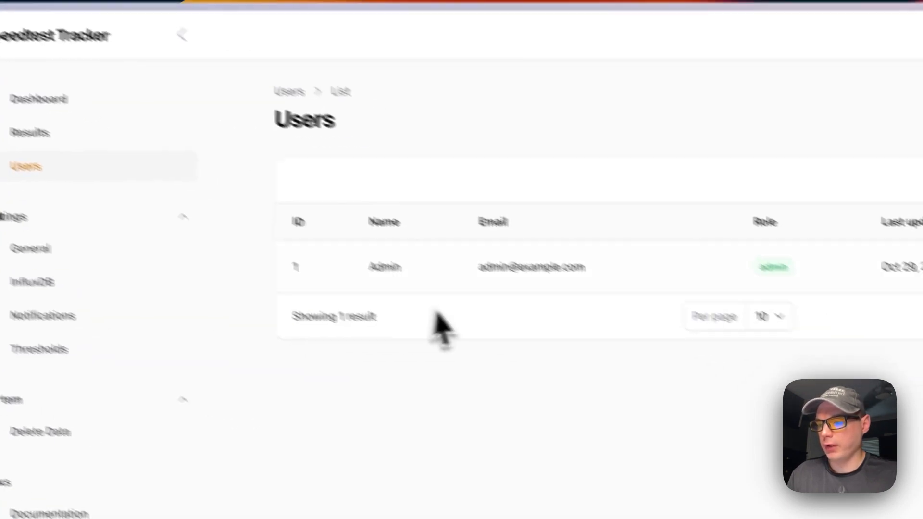
pyautogui.click(783, 318)
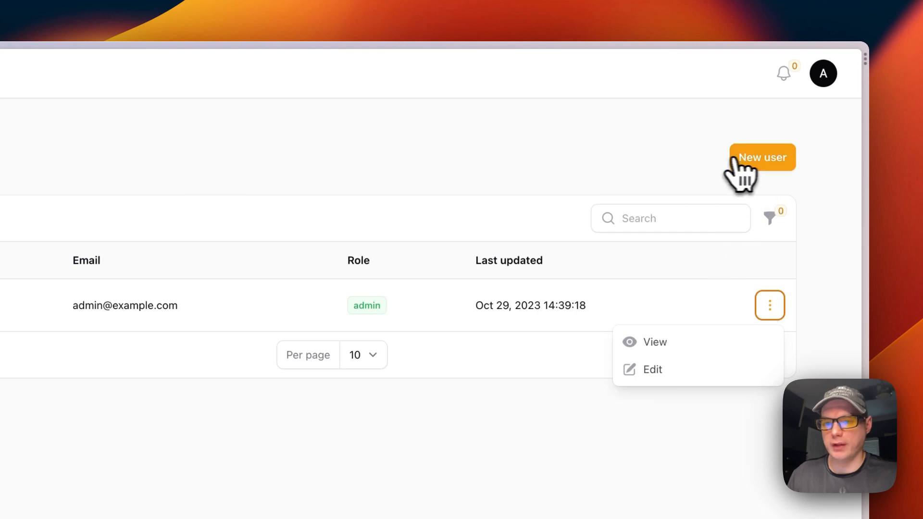
pyautogui.click(753, 162)
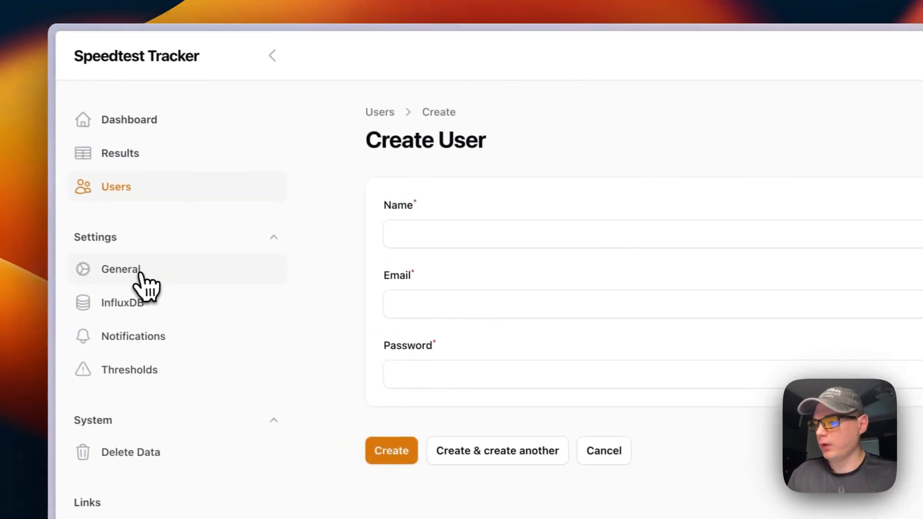
# Review the general, InfluxDB, notification and threshold settings and the Delete Data page
pyautogui.click(140, 274)
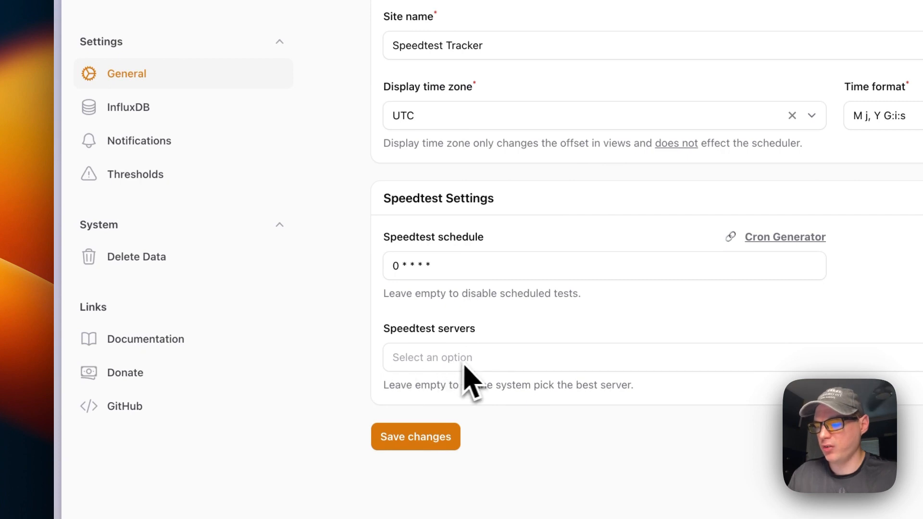
pyautogui.click(152, 109)
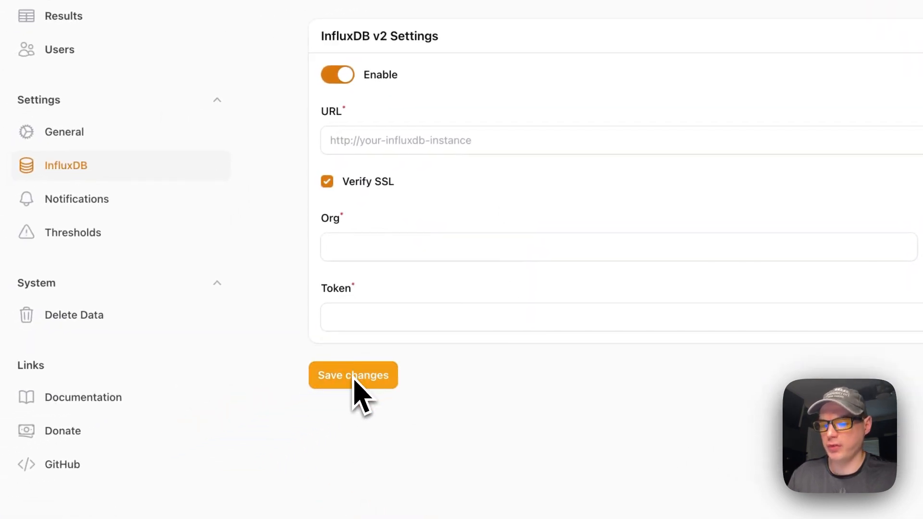
pyautogui.click(73, 200)
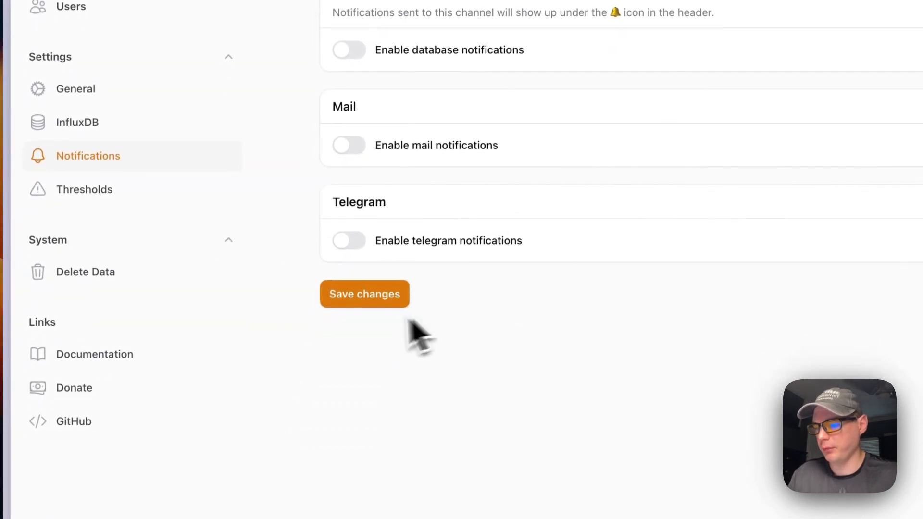
pyautogui.click(127, 192)
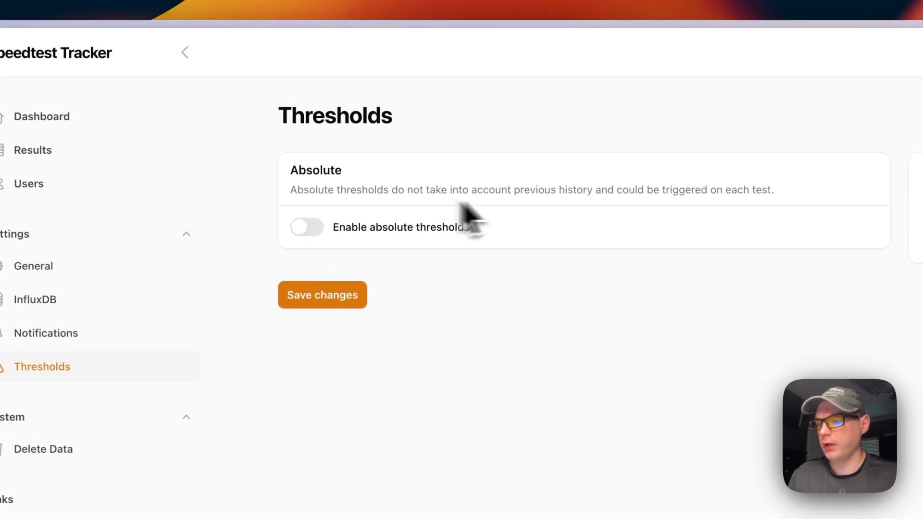
pyautogui.click(77, 448)
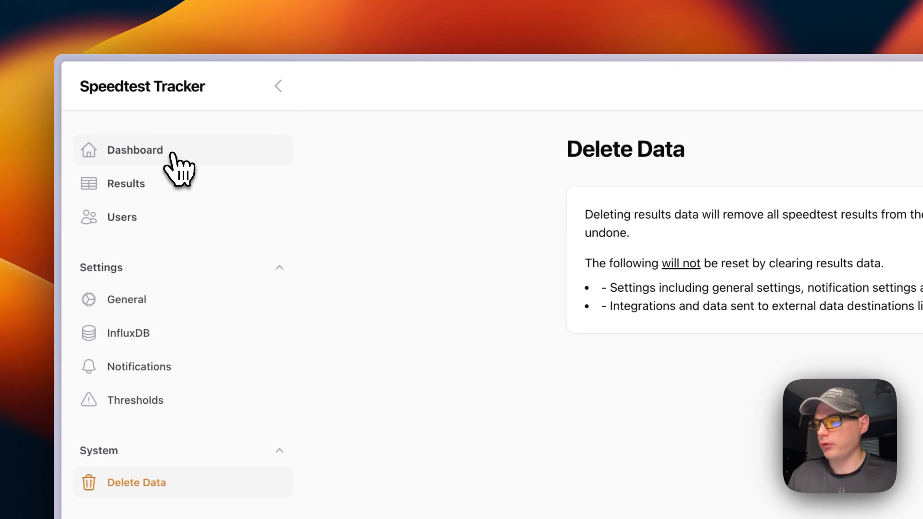
# Return to the dashboard and examine the download/upload, ping and jitter charts for the queued speedtest
pyautogui.click(171, 155)
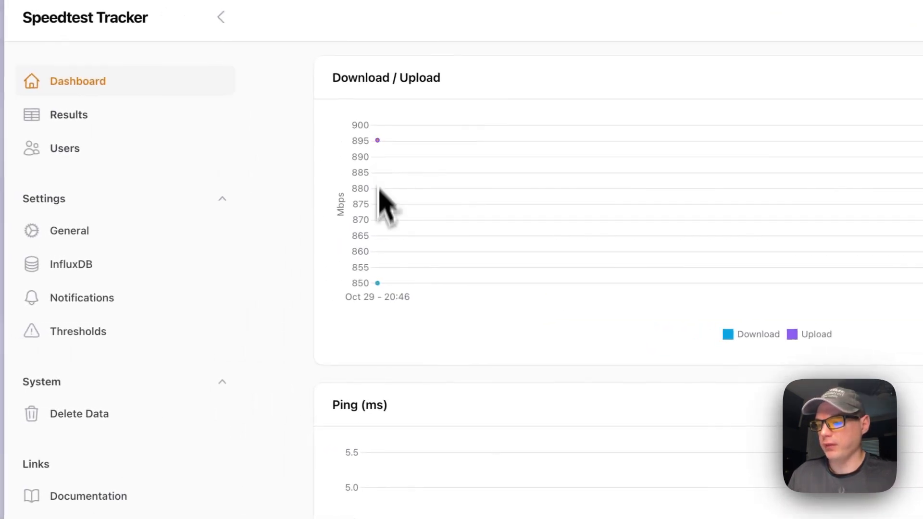
pyautogui.scroll(-5, 439, 336)
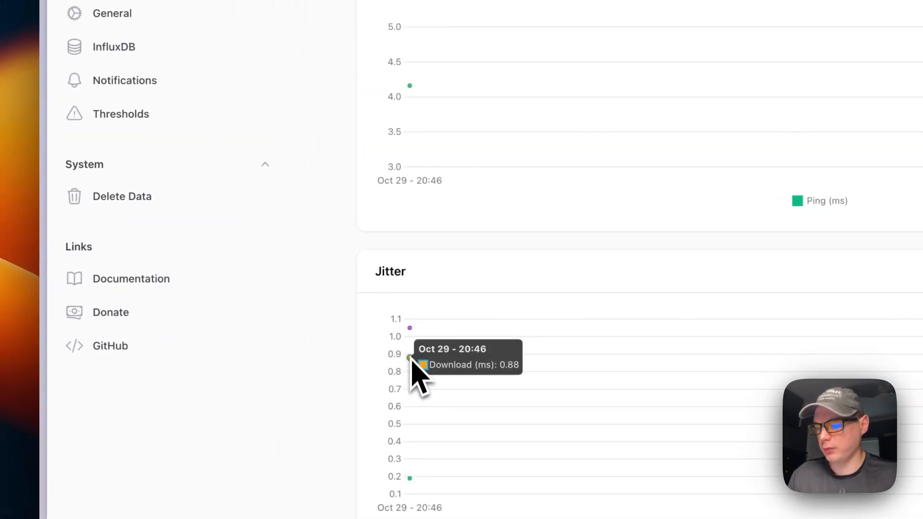
pyautogui.scroll(6, 414, 473)
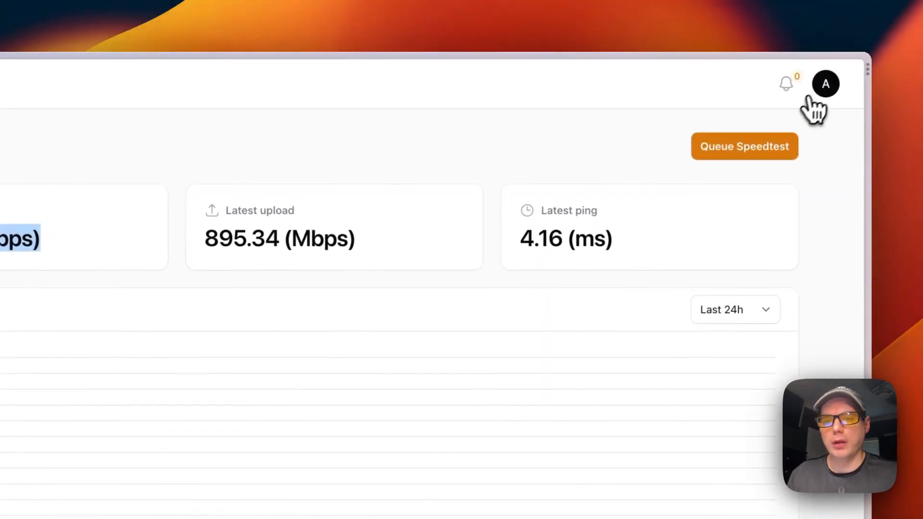
# Try the dark theme, set the interface to the system theme, and check the sign-out option in the account menu
pyautogui.click(817, 91)
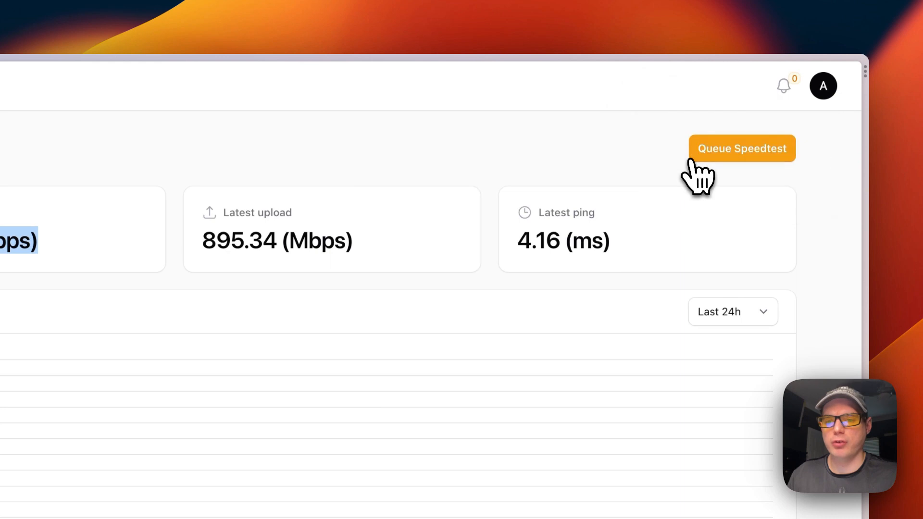
pyautogui.click(817, 89)
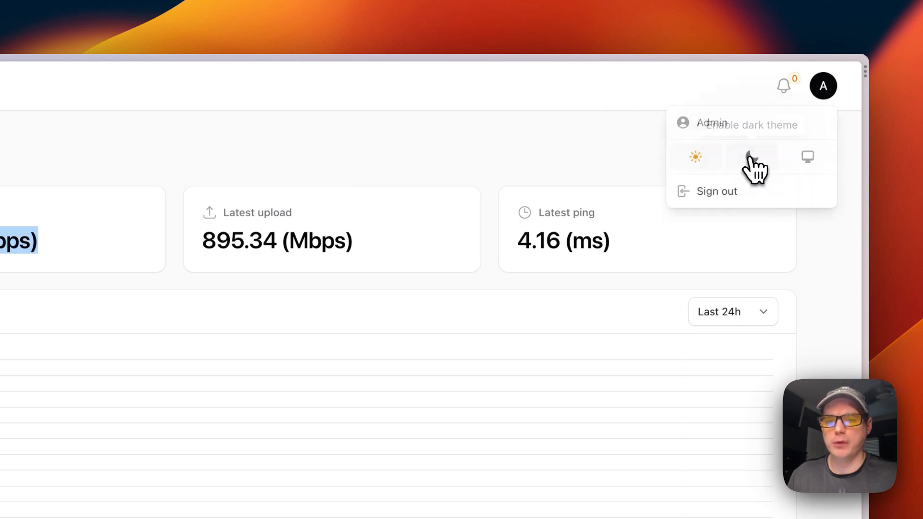
pyautogui.click(752, 161)
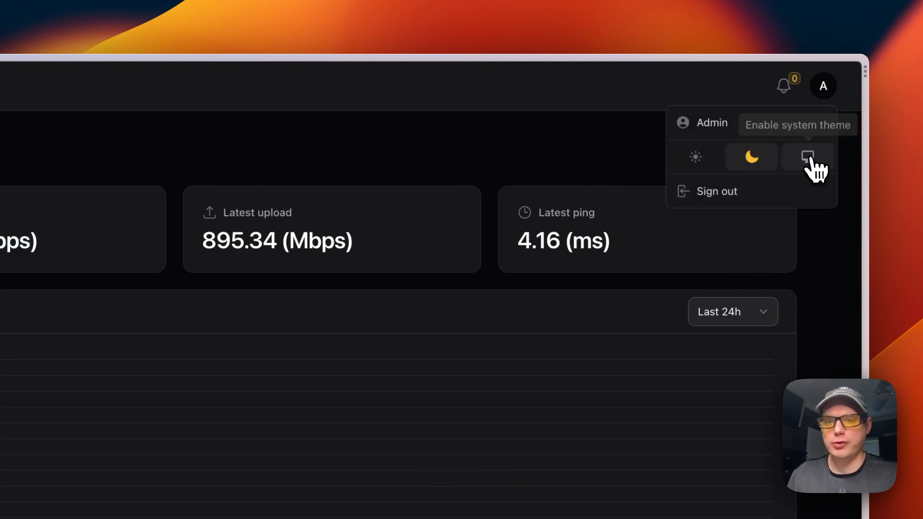
pyautogui.click(808, 160)
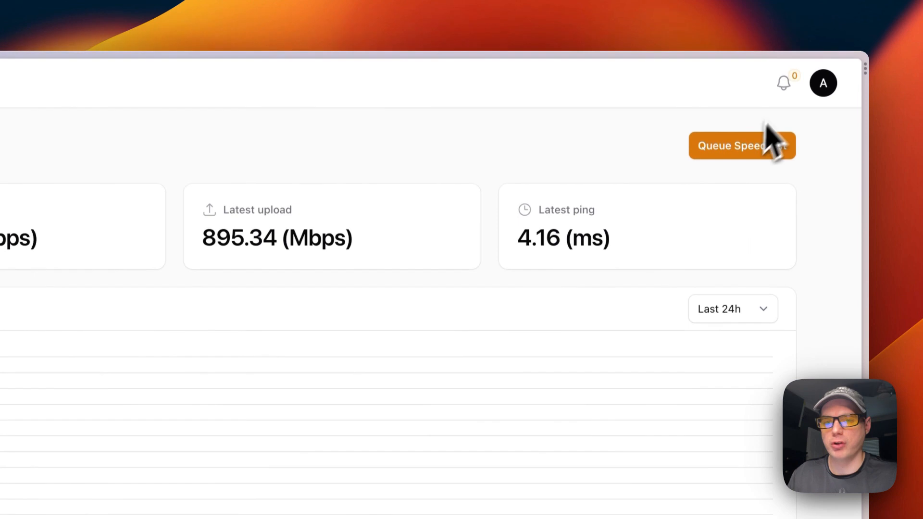
pyautogui.click(822, 89)
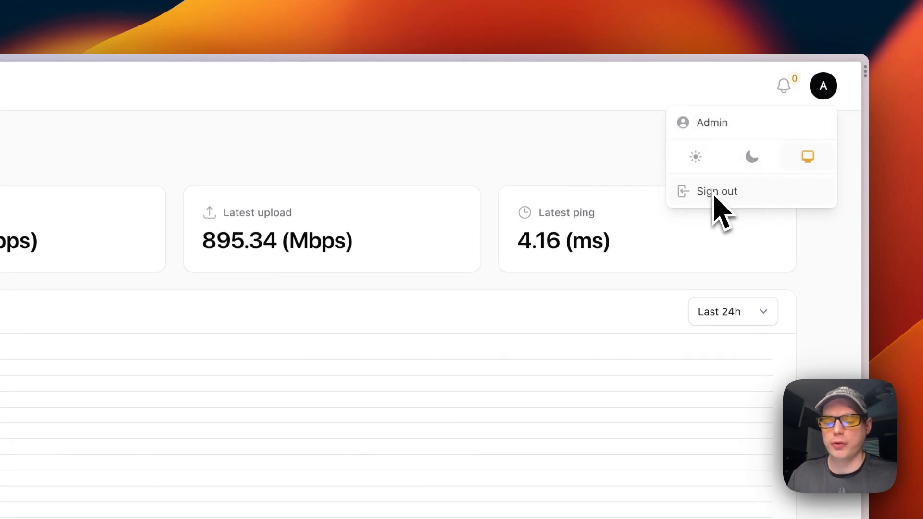
pyautogui.click(602, 141)
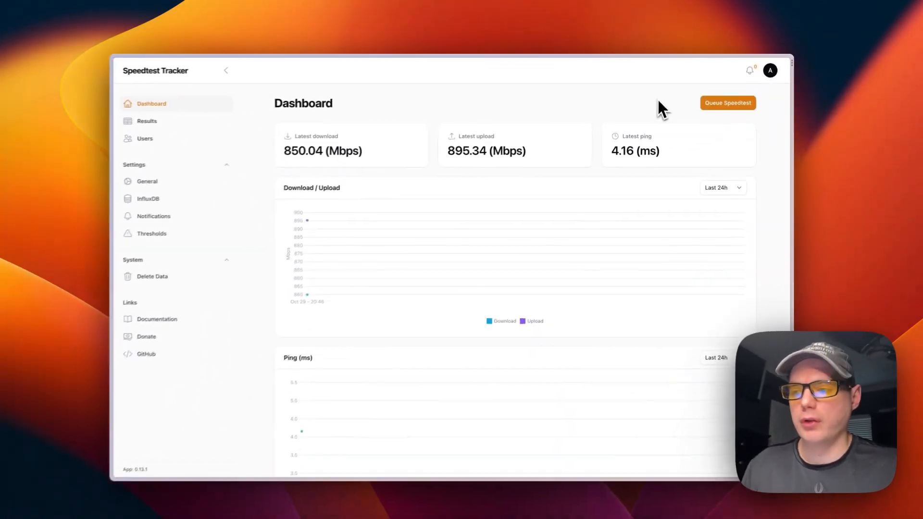